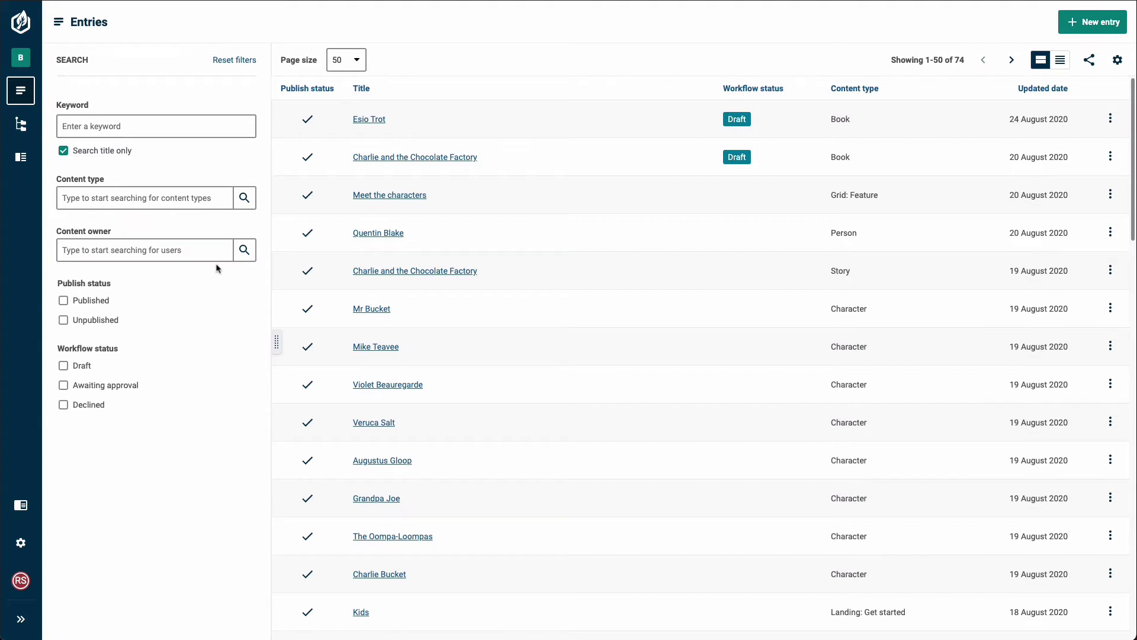
Filter the entries by the content type Landing: Get started and open the Kids entry.
click(206, 201)
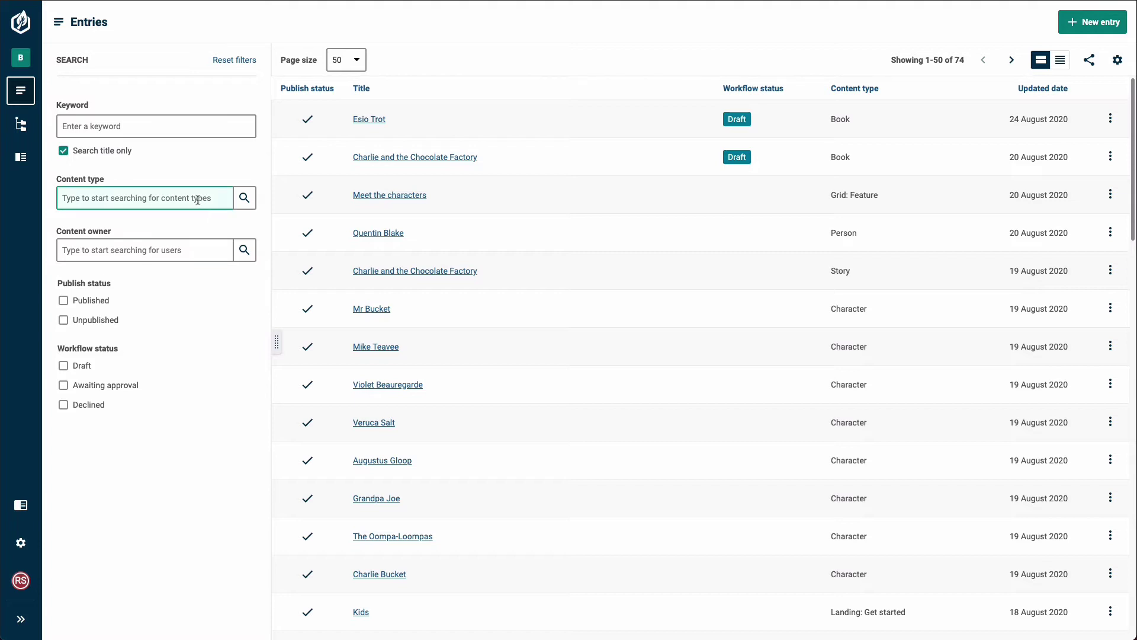
click(197, 199)
scroll(190, 312, down, 3)
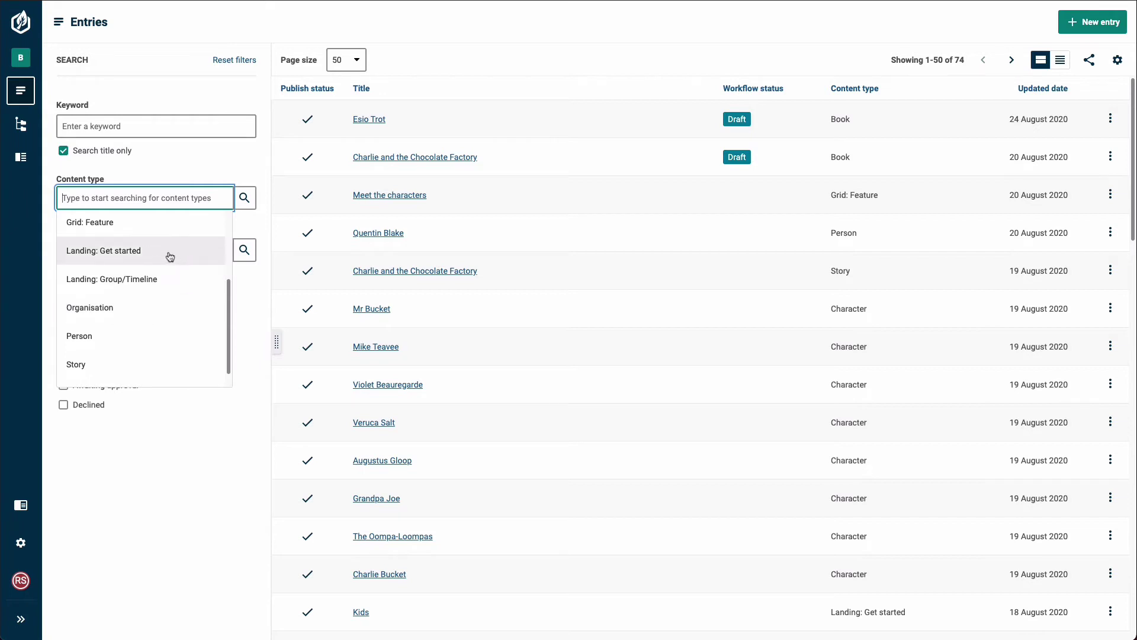
click(170, 256)
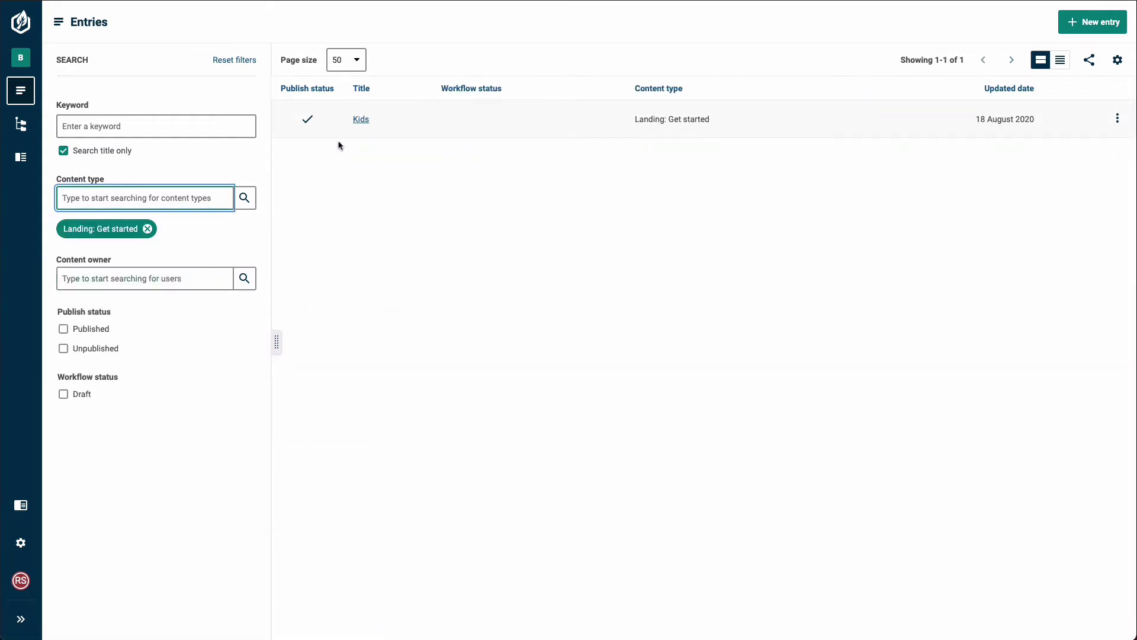
click(361, 121)
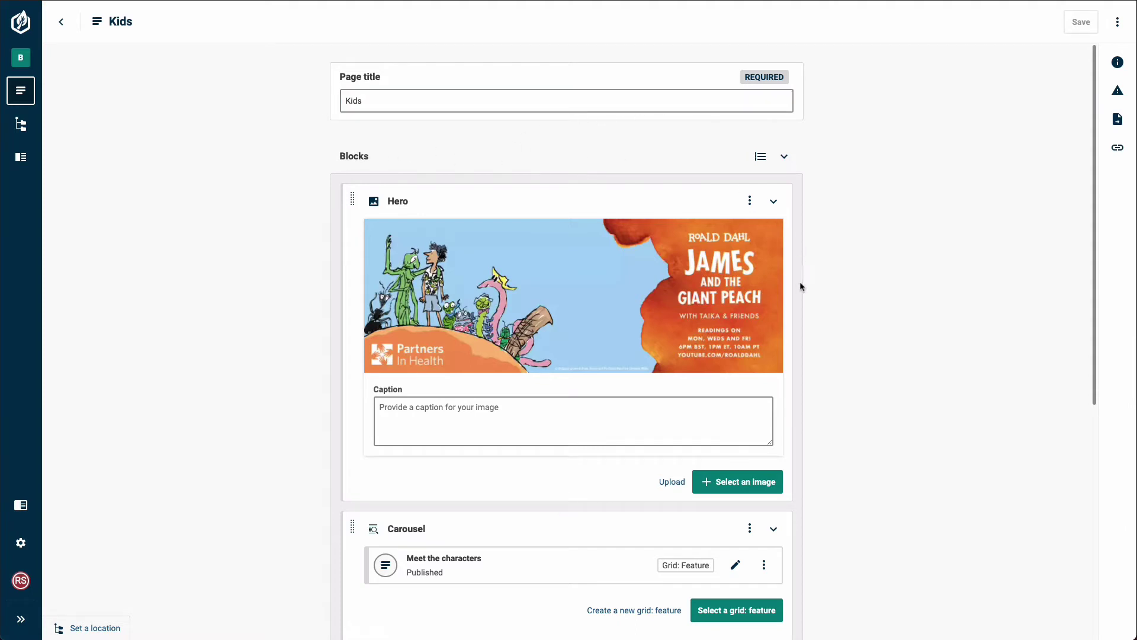
Examine the Kids entry's Blocks field, including the Hero image, each carousel's linked feature and the blocks' move handles.
scroll(918, 310, down, 6)
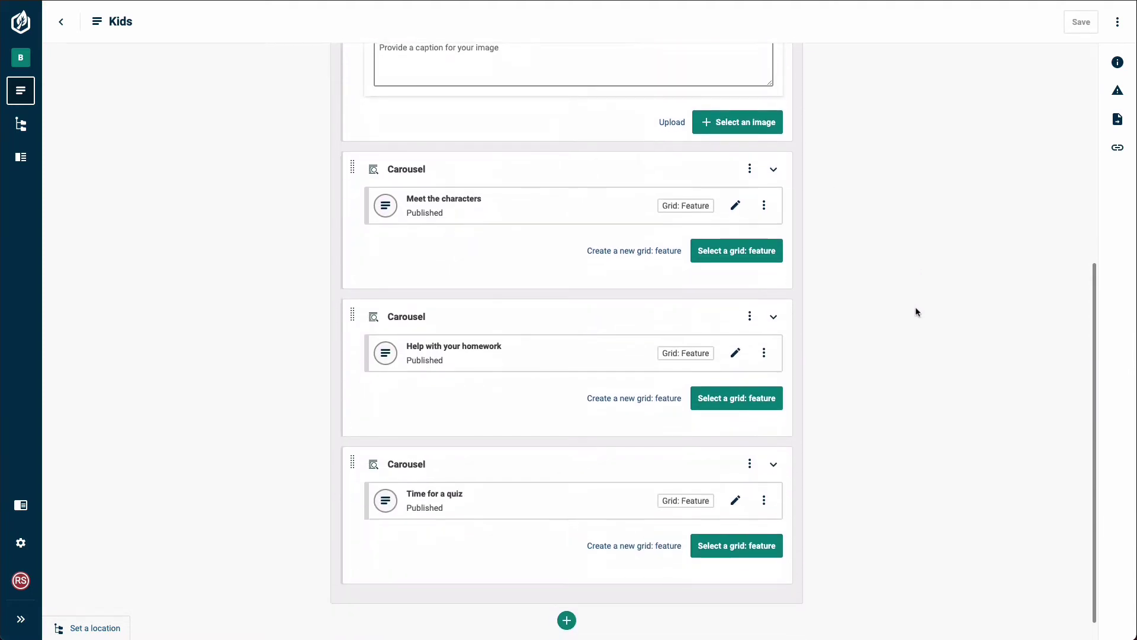
scroll(897, 317, up, 5)
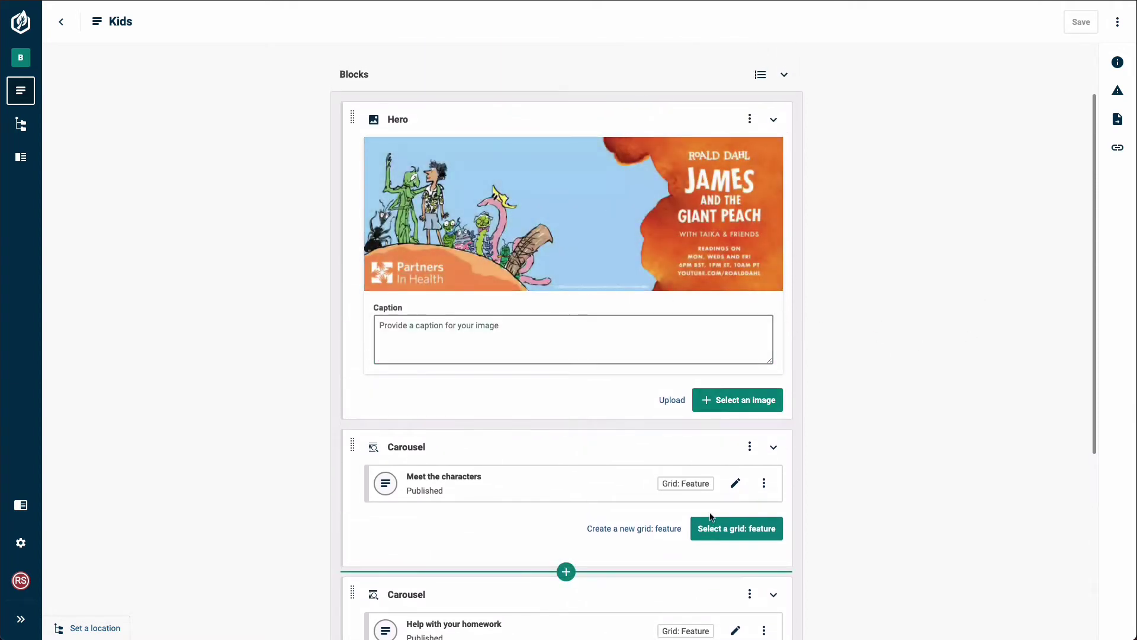
scroll(673, 552, down, 1)
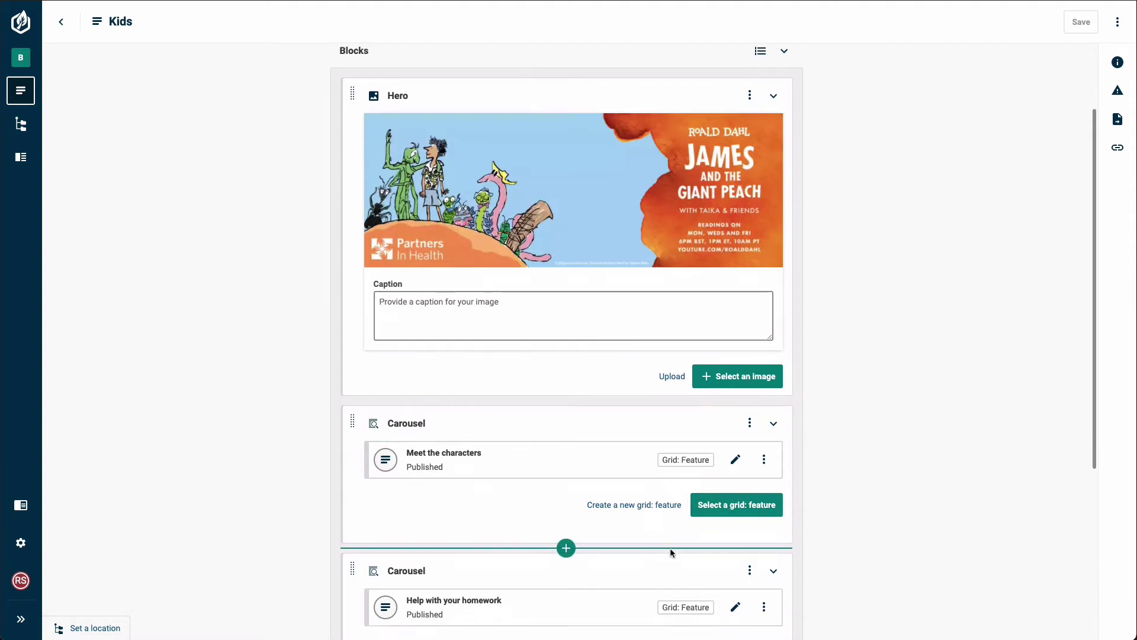
scroll(673, 552, down, 5)
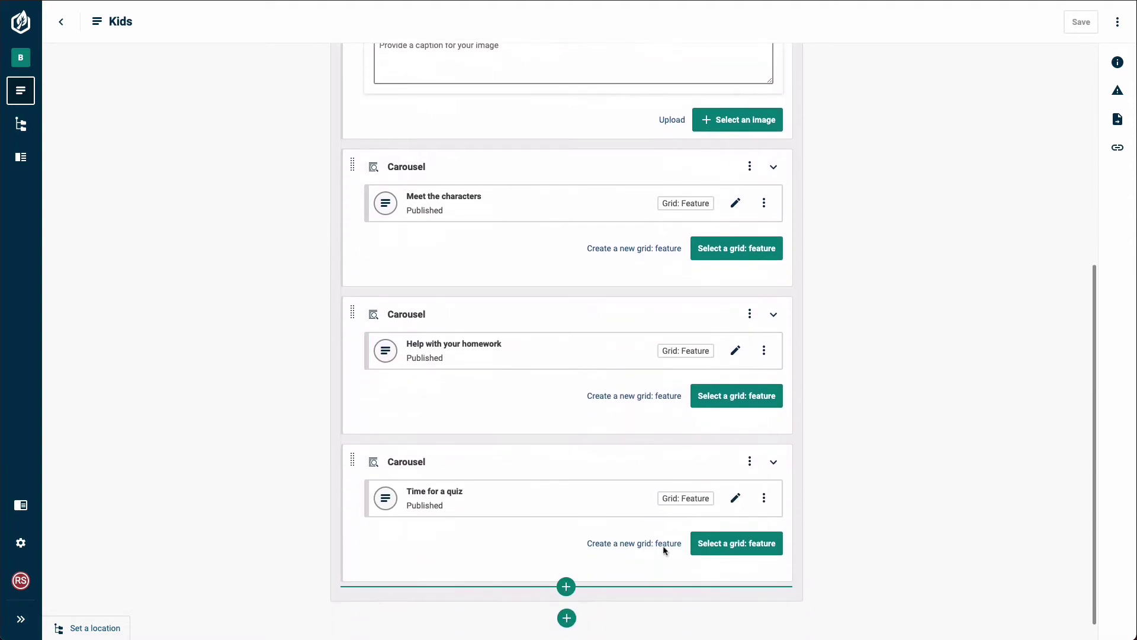
scroll(664, 549, up, 4)
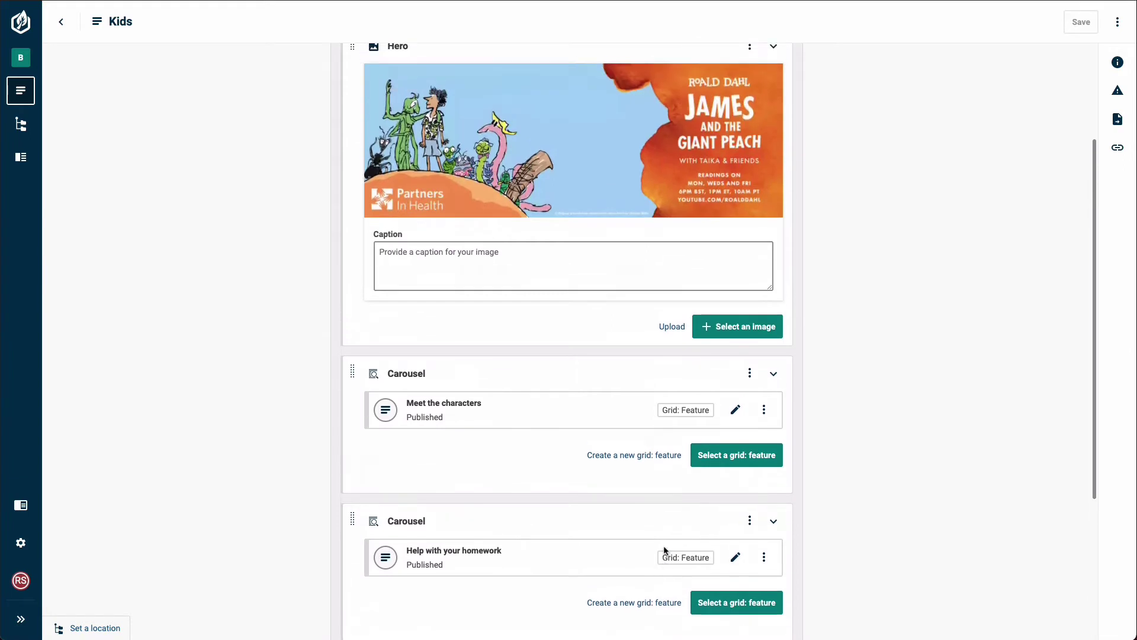
scroll(656, 546, up, 3)
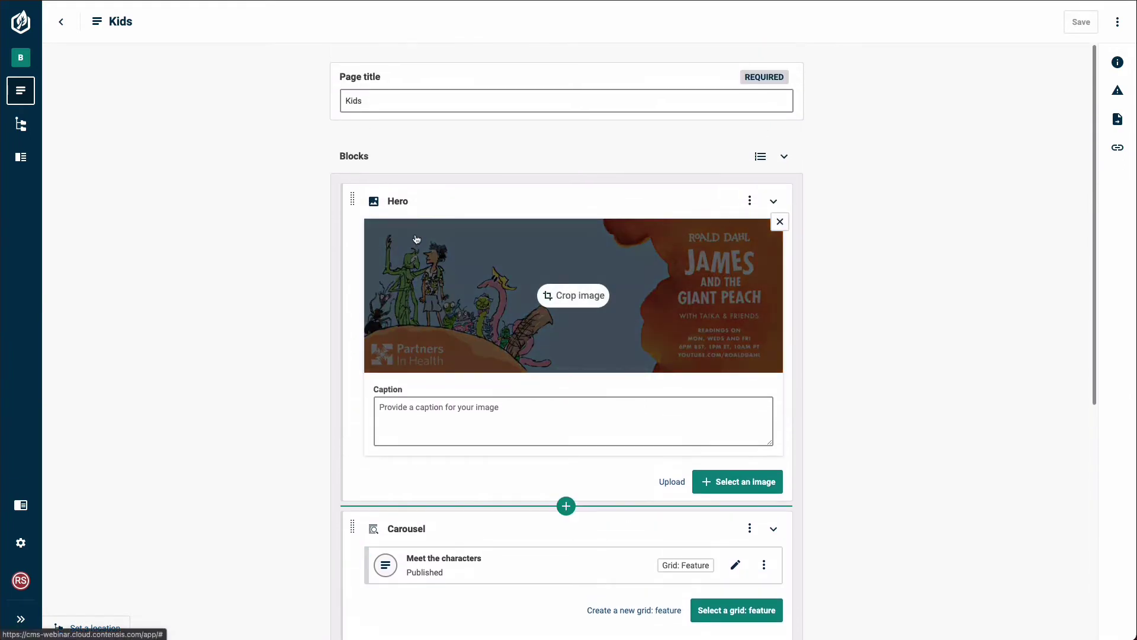
scroll(828, 359, down, 3)
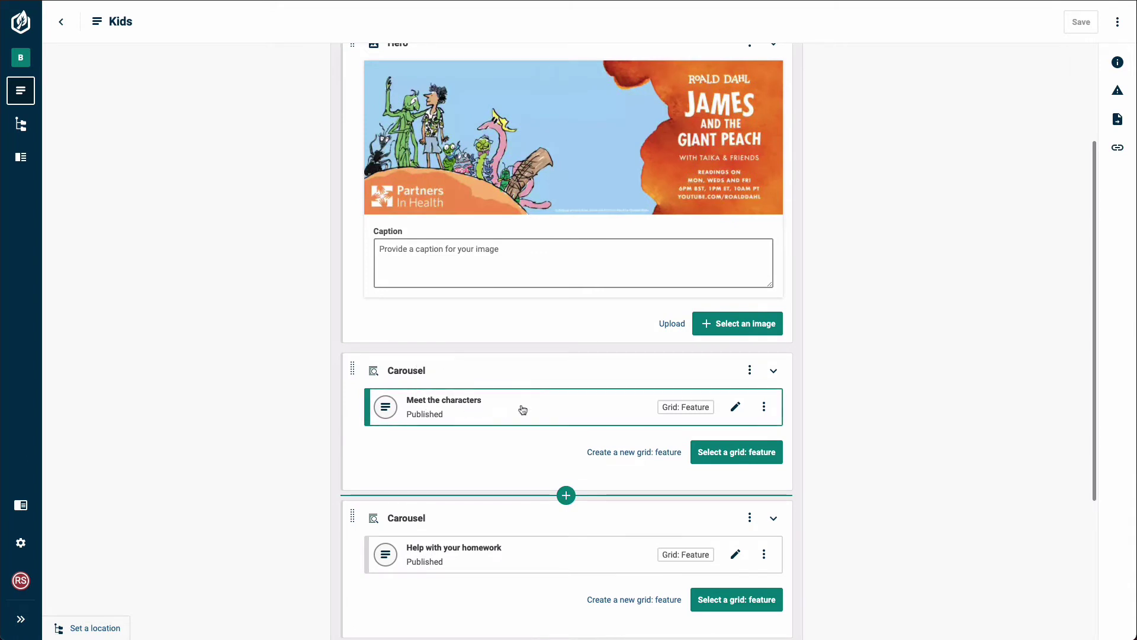
scroll(635, 421, down, 1)
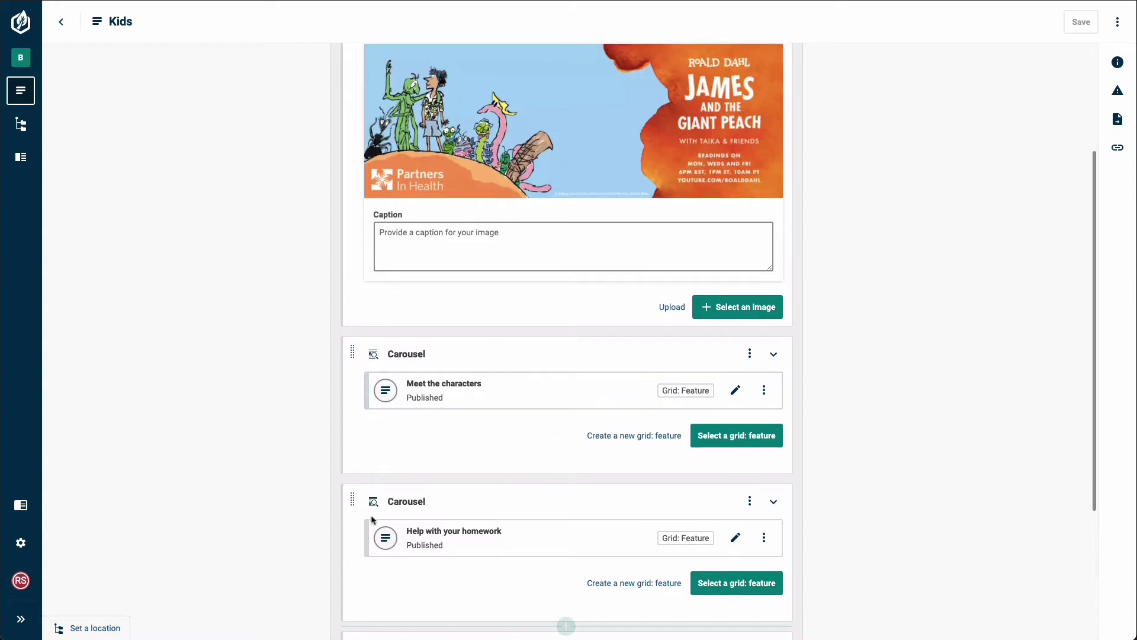
scroll(439, 535, down, 3)
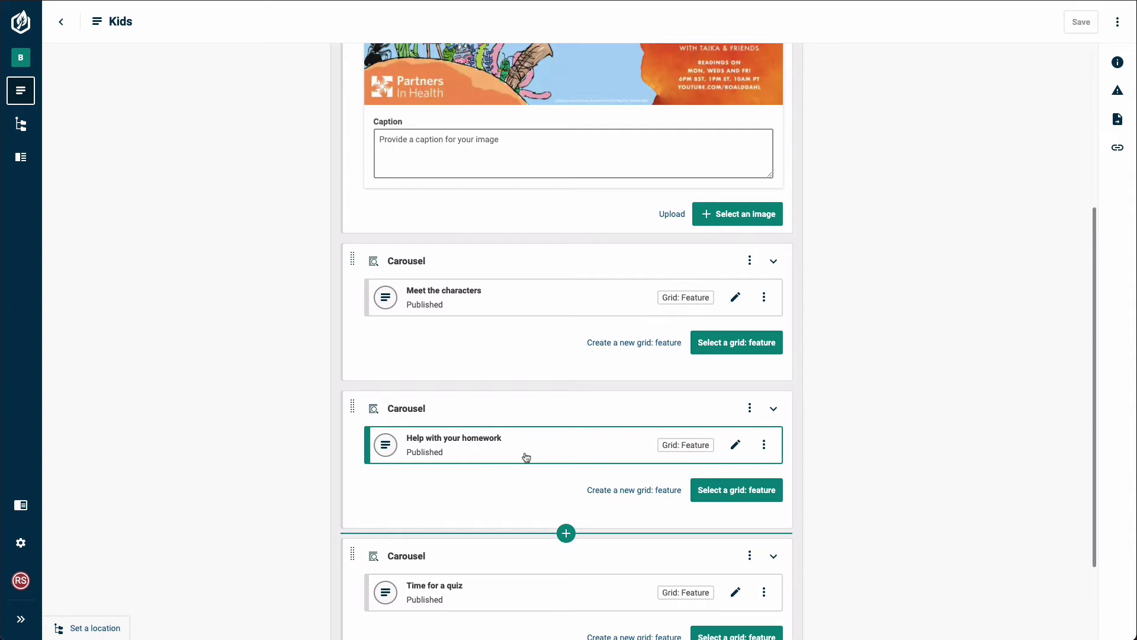
scroll(525, 457, down, 2)
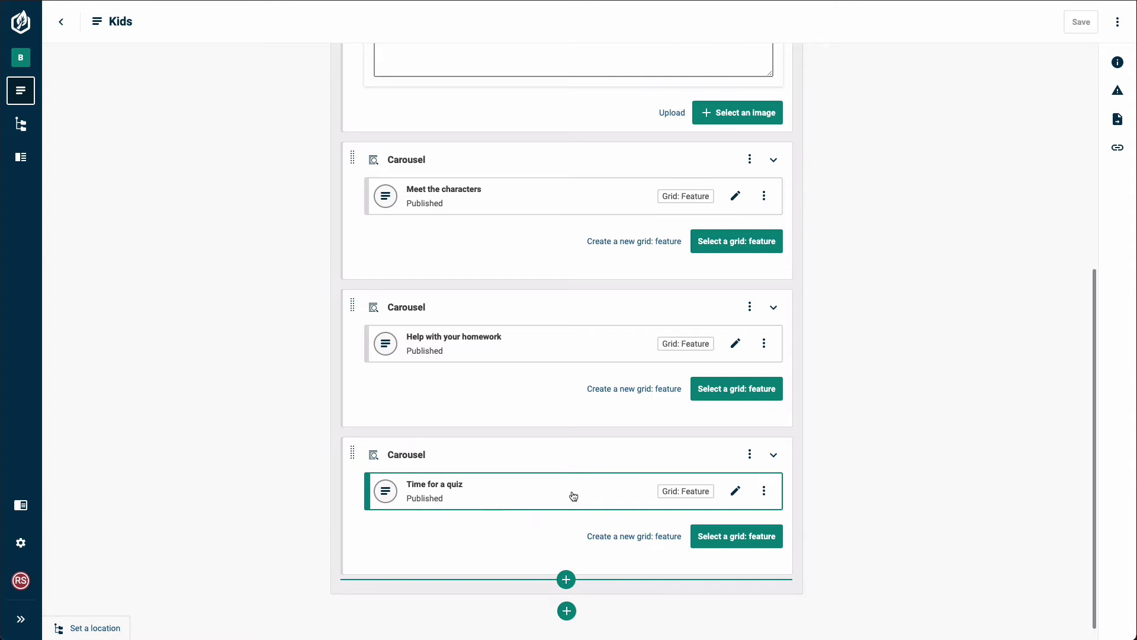
scroll(573, 496, up, 5)
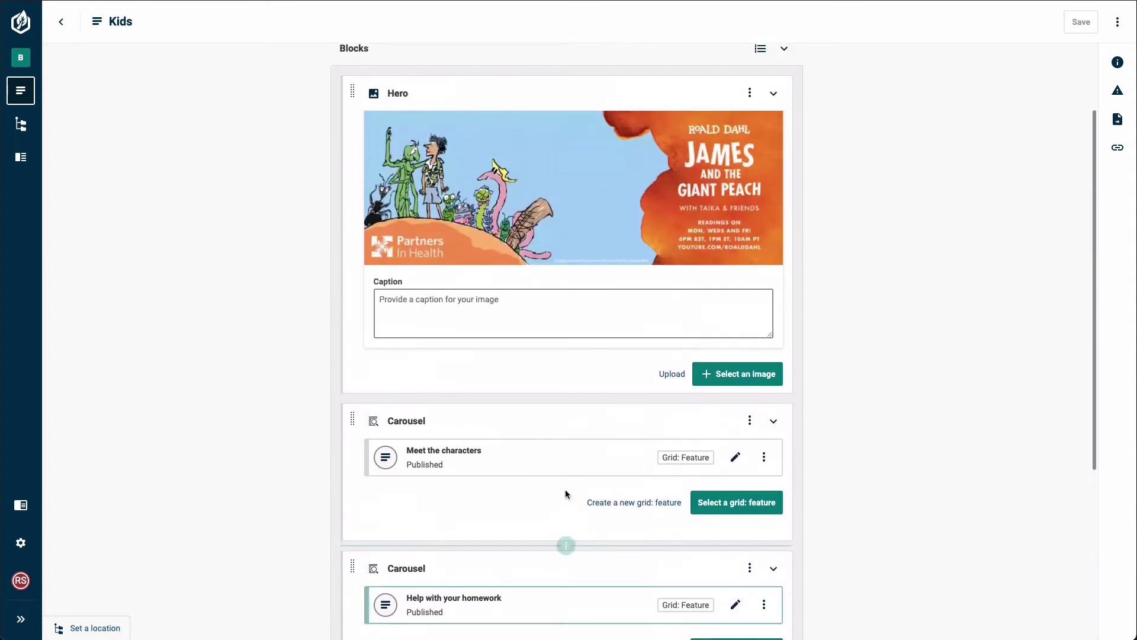
scroll(566, 493, up, 2)
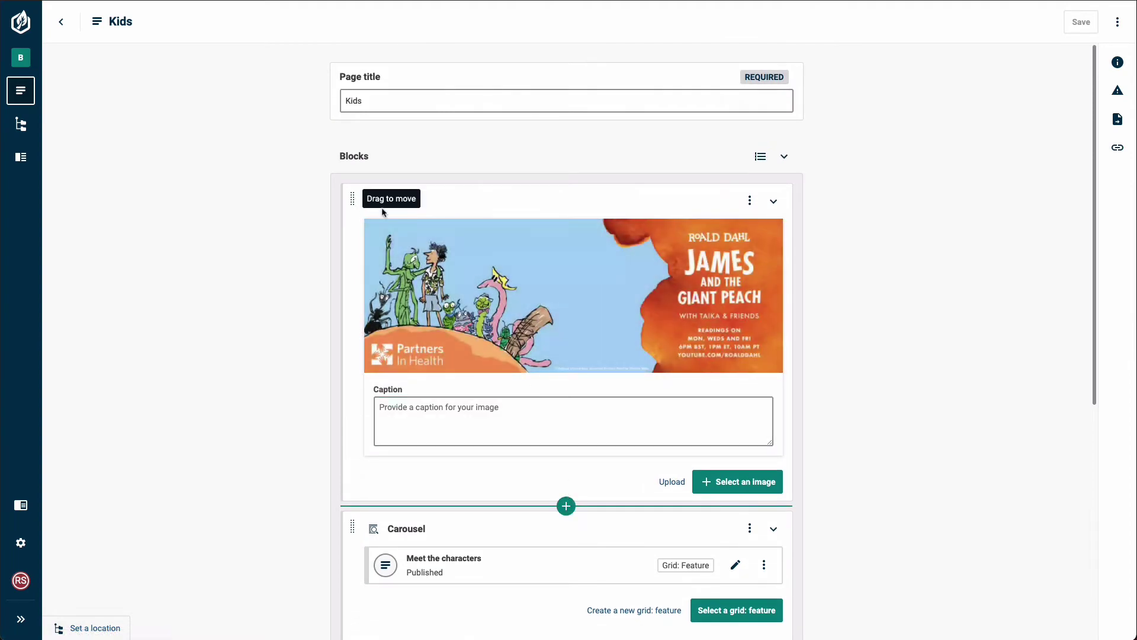
drag(353, 198, 389, 253)
scroll(421, 258, down, 6)
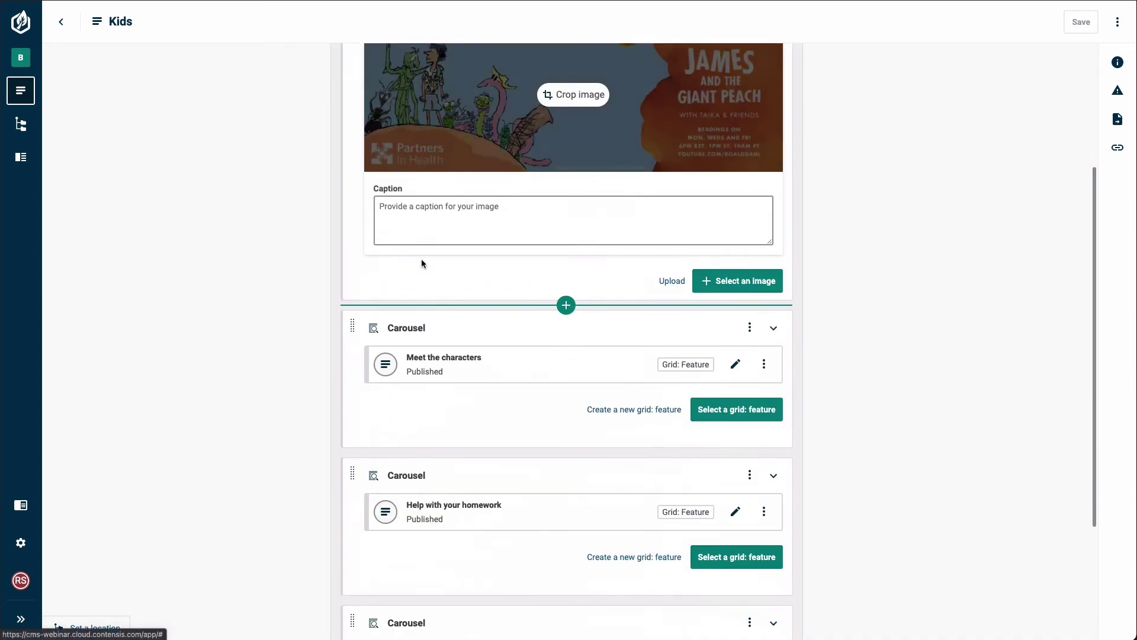
drag(353, 437, 363, 465)
scroll(475, 317, up, 6)
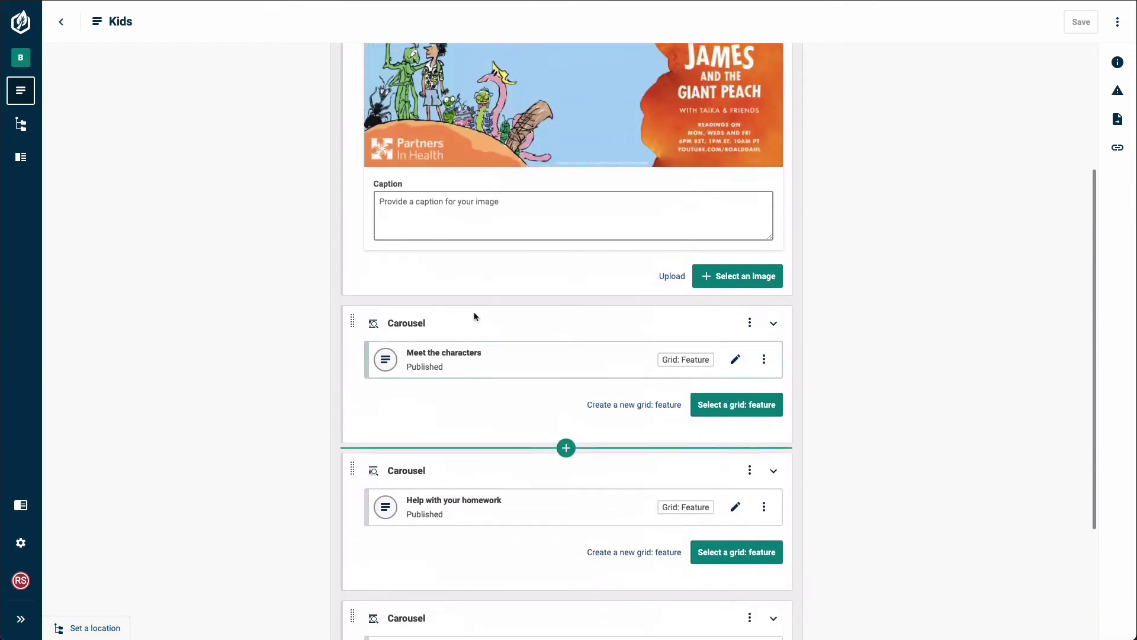
Insert a Hero block between the Meet the characters and Help with your homework carousels, and open its image gallery without inserting an image.
scroll(475, 317, down, 2)
scroll(475, 317, down, 1)
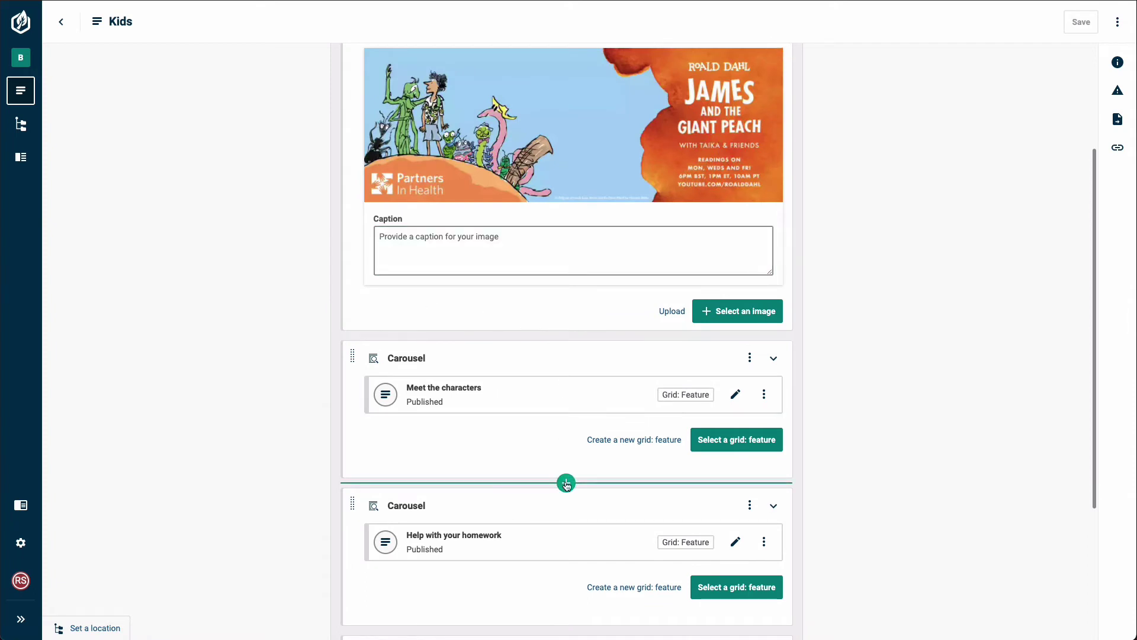
scroll(566, 470, down, 1)
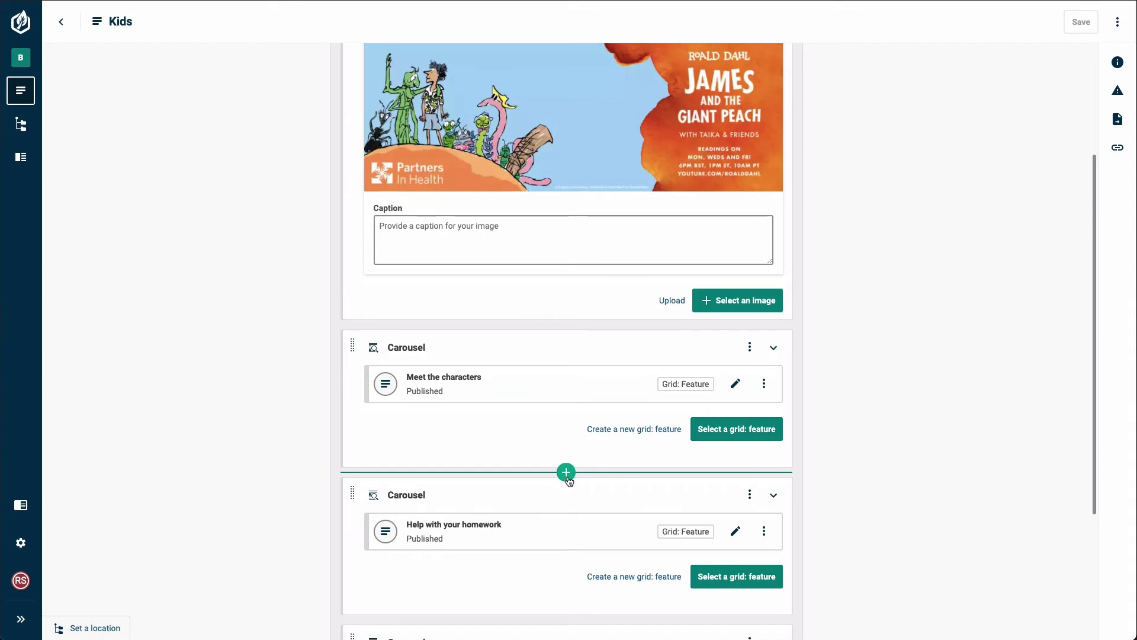
scroll(569, 480, down, 4)
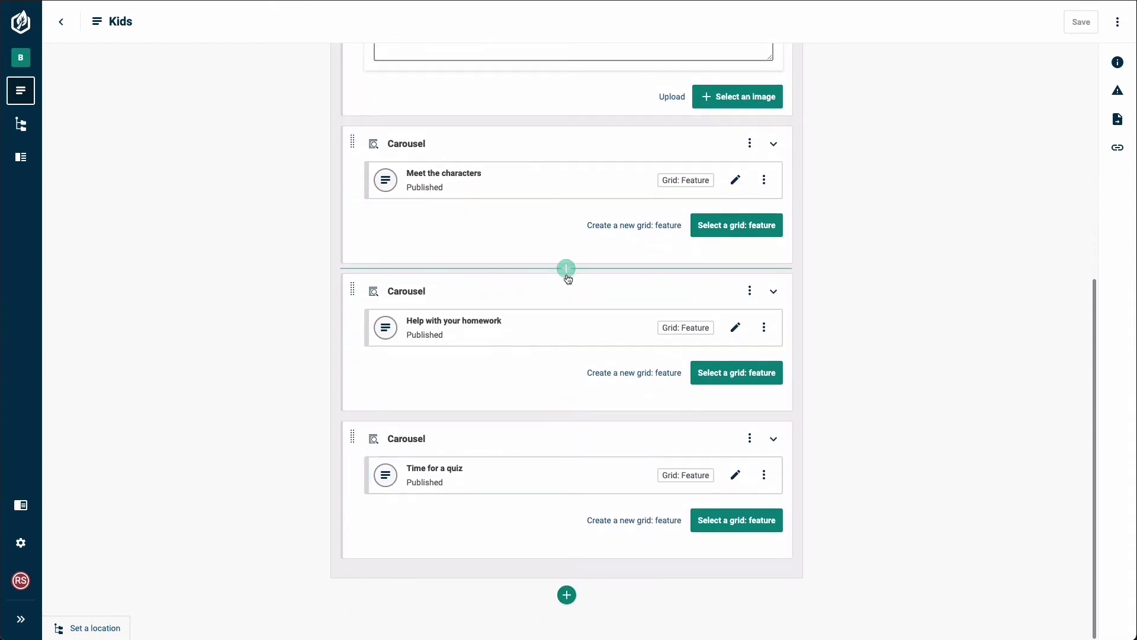
click(566, 269)
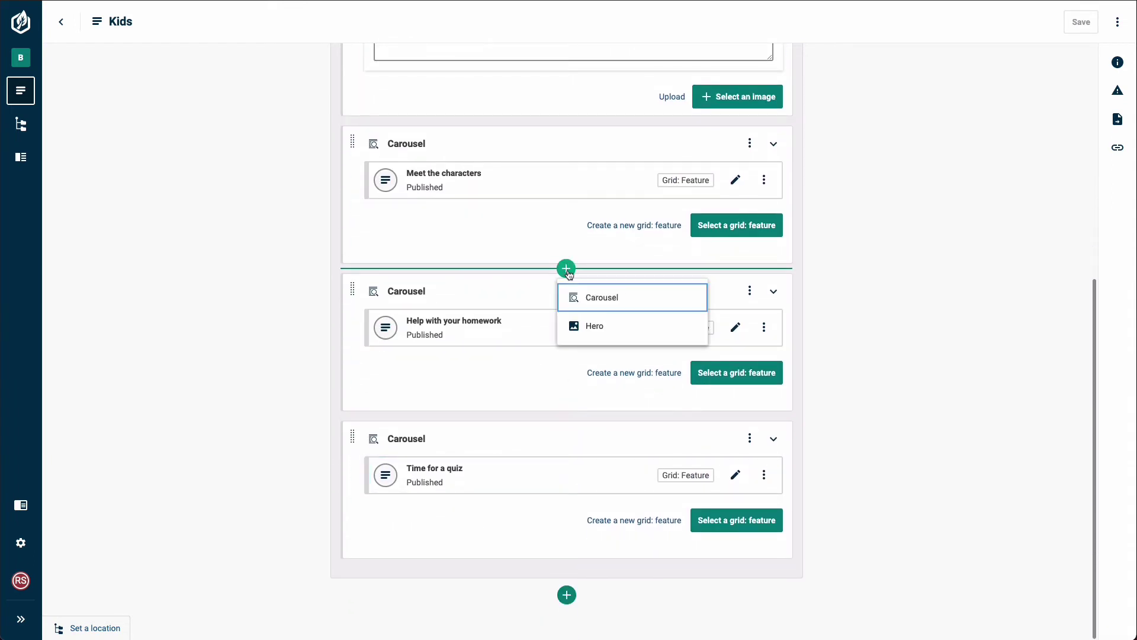
click(598, 332)
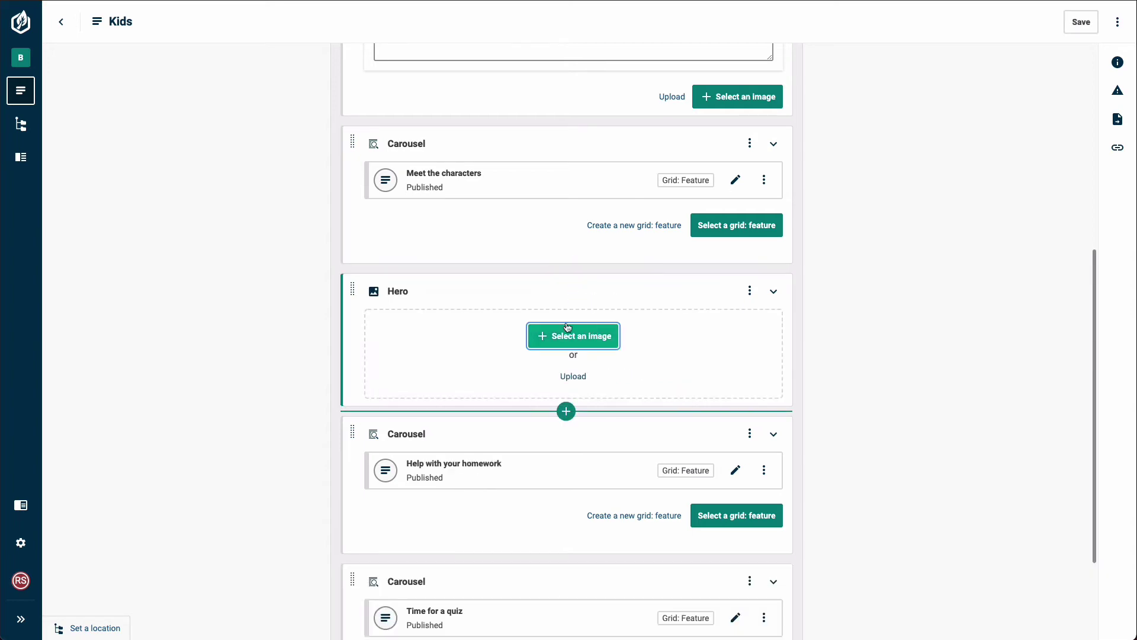
click(591, 338)
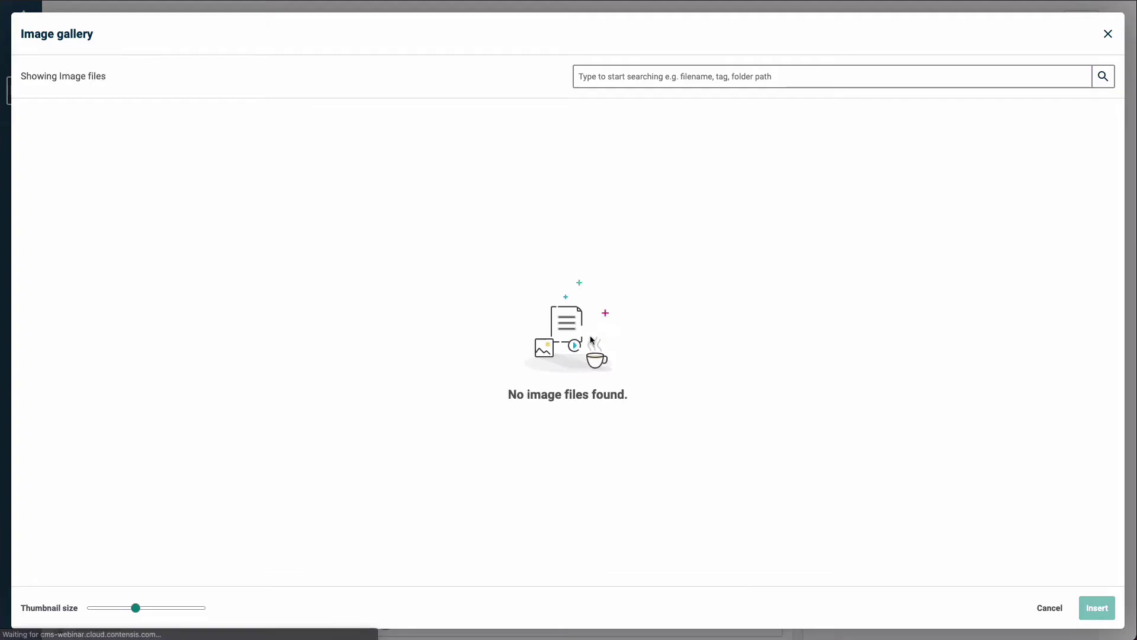
click(1055, 609)
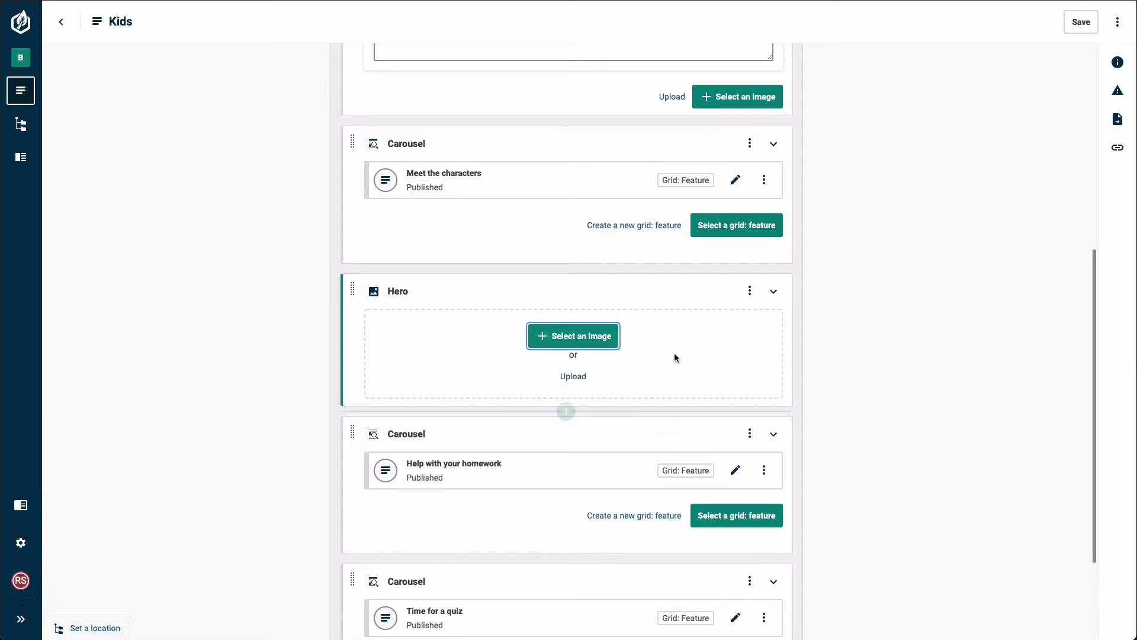
Remove the empty Hero block between the Meet the characters and Help with your homework carousels.
click(749, 290)
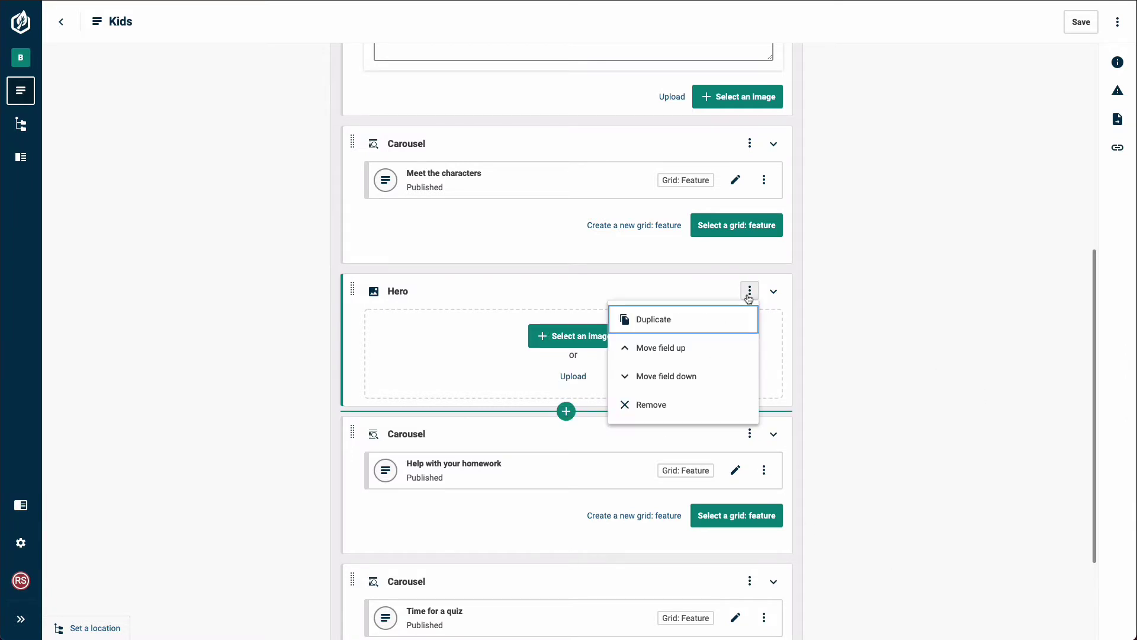
click(703, 405)
scroll(920, 325, up, 5)
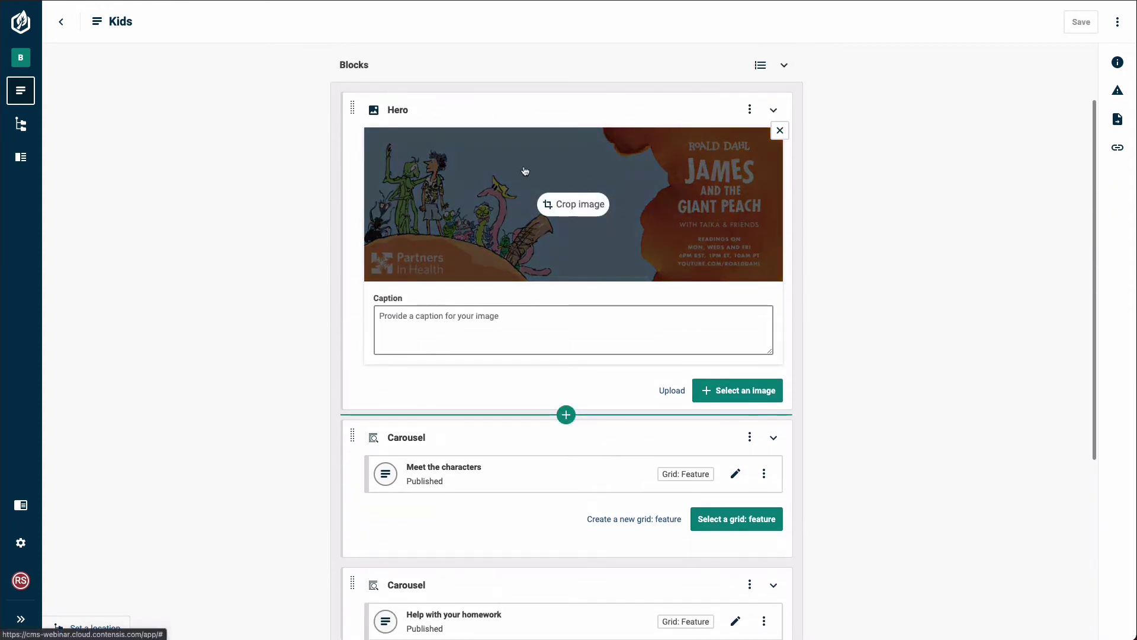
Duplicate the carousel block that holds Meet the characters.
scroll(610, 329, down, 2)
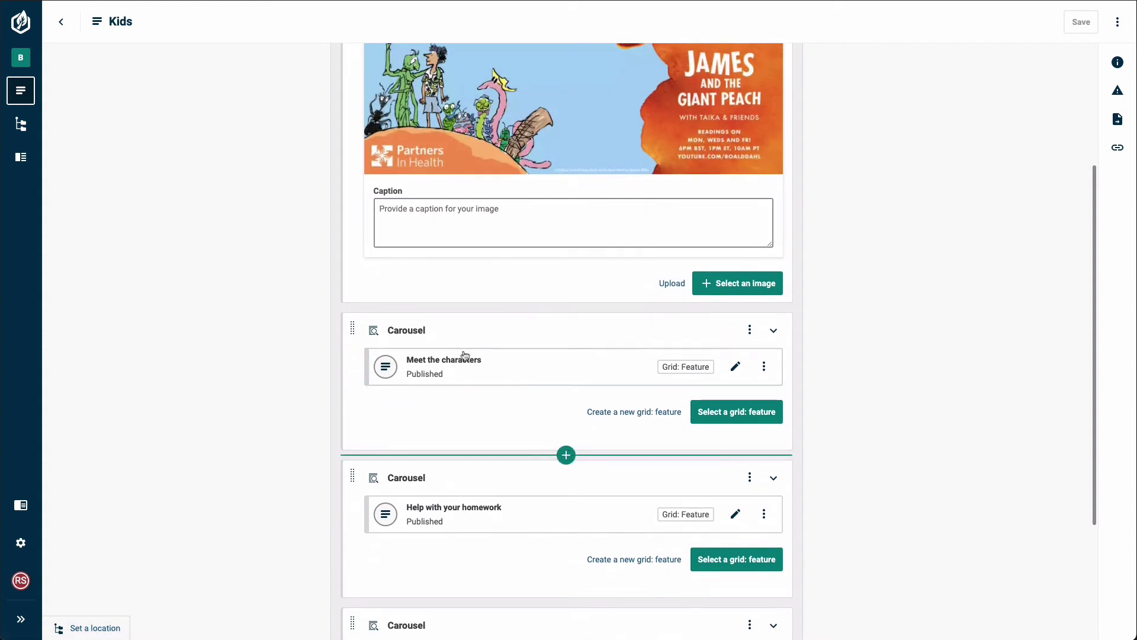
scroll(496, 359, down, 1)
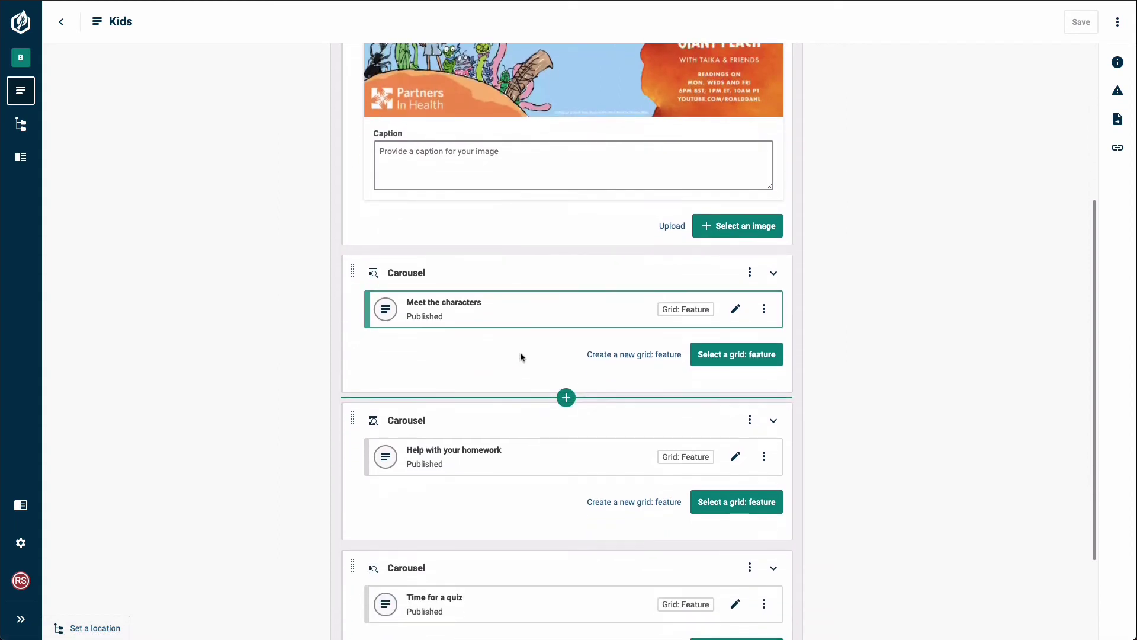
click(749, 274)
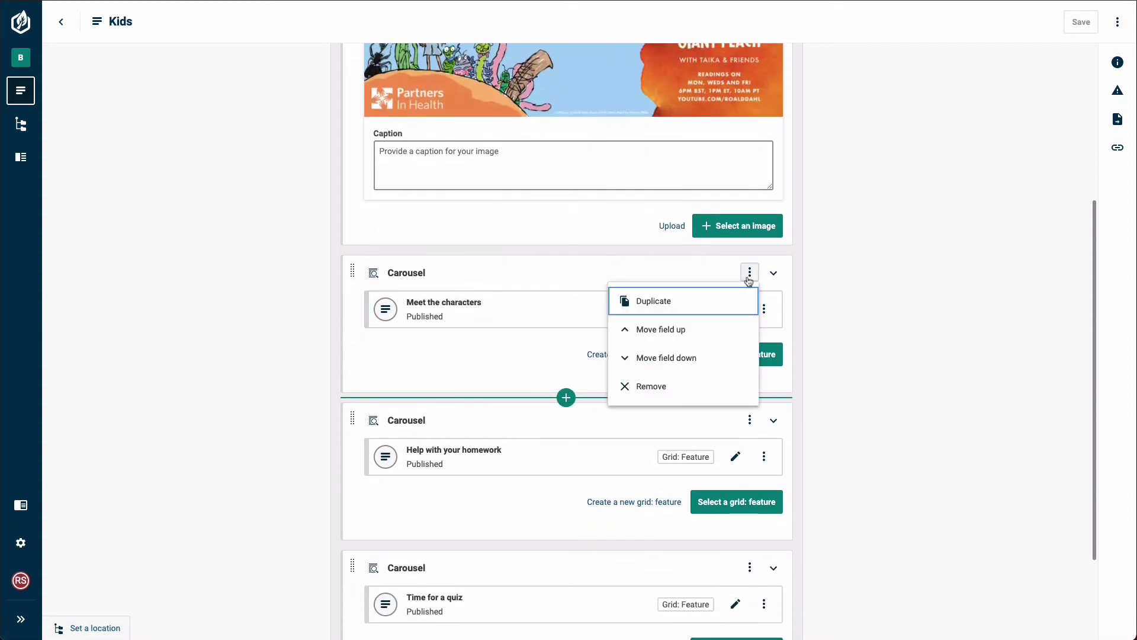
click(730, 300)
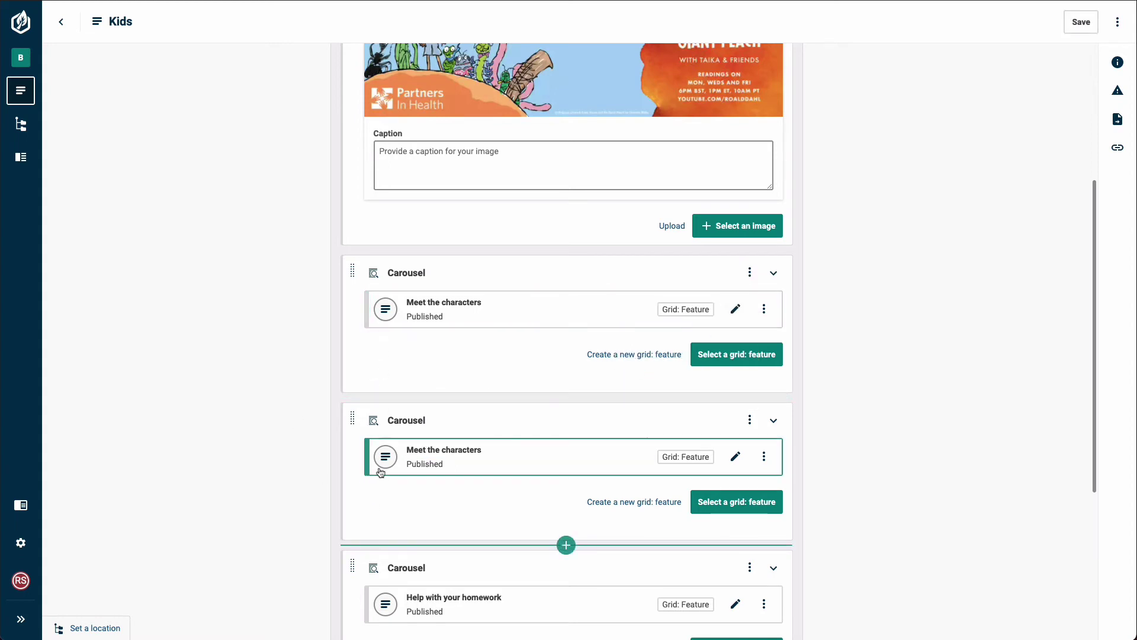
Remove the duplicate Meet the characters carousel above Help with your homework.
click(750, 421)
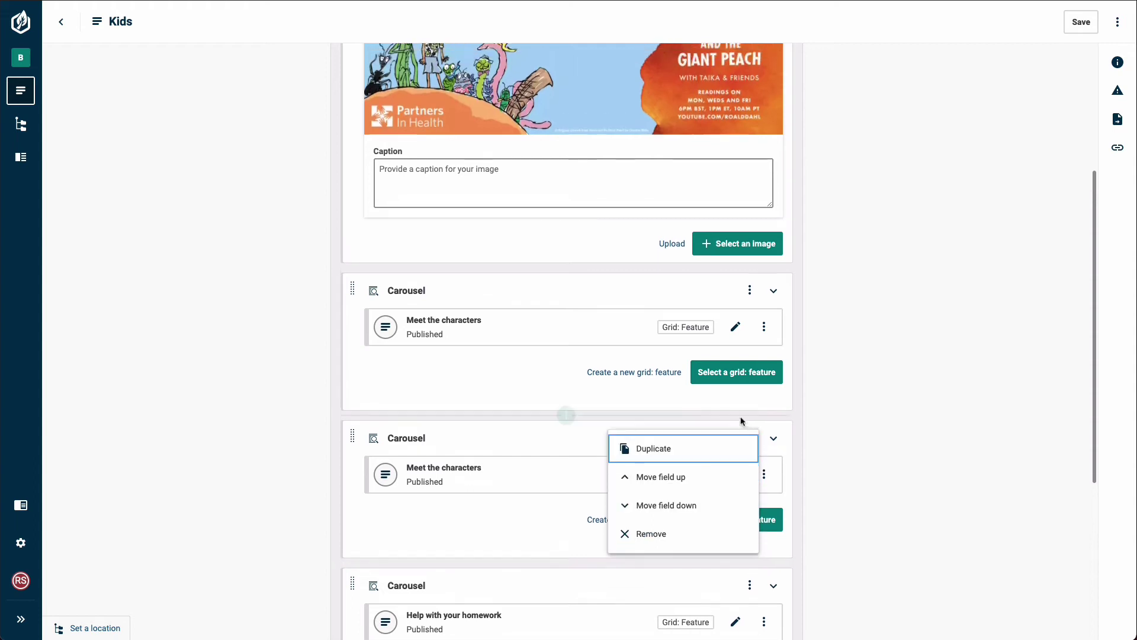
click(696, 539)
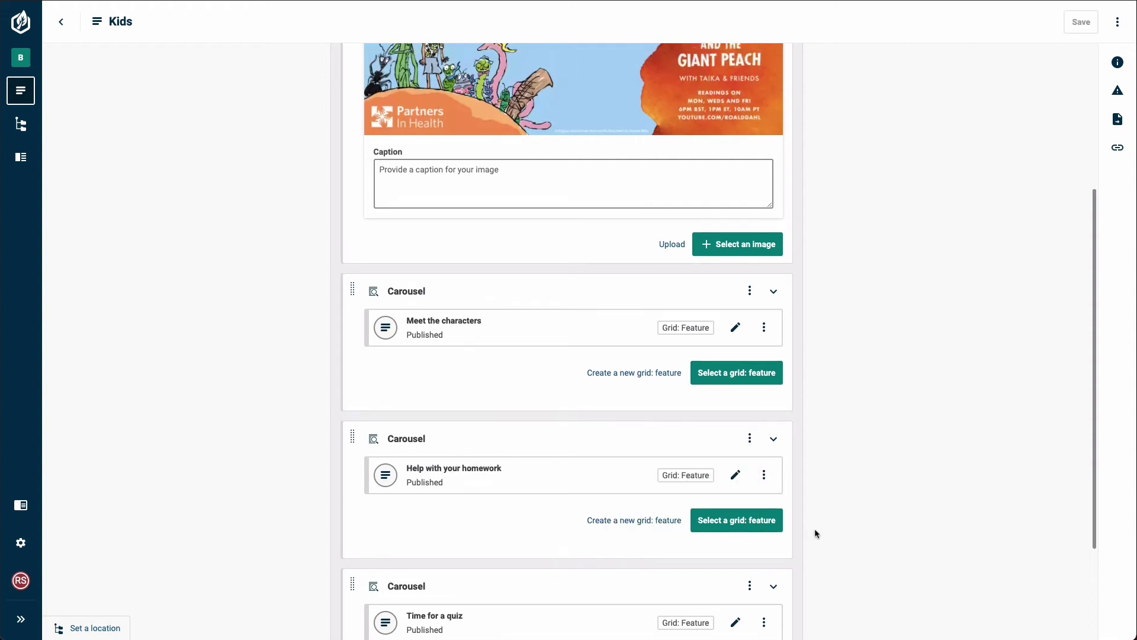
Toggle the Blocks field between its full and summary views, leaving all blocks in summary view.
scroll(826, 509, up, 4)
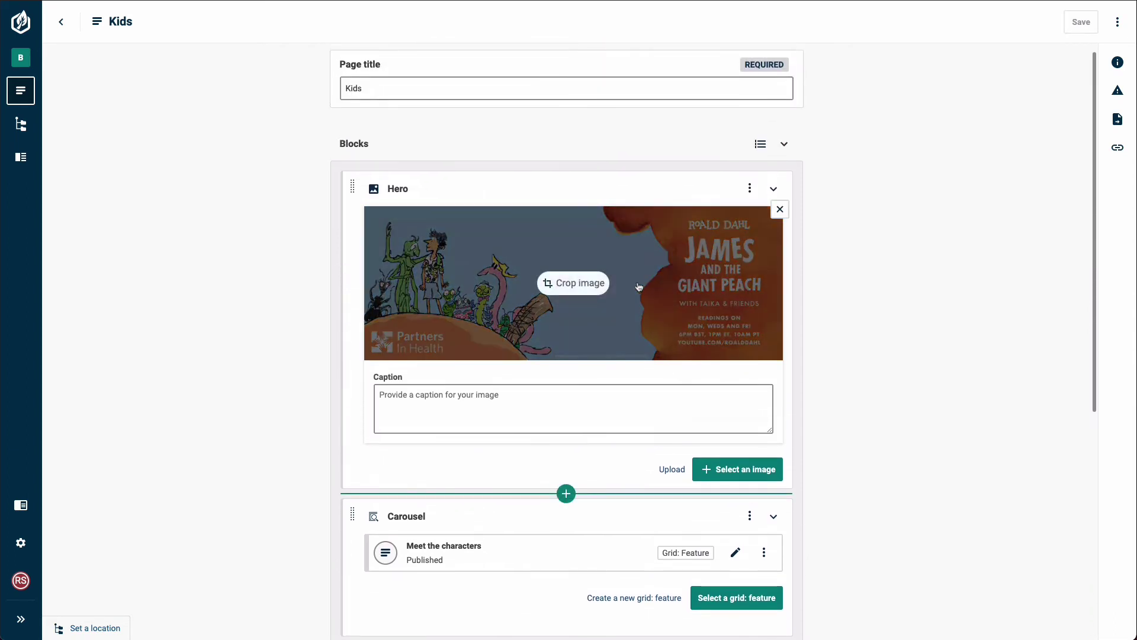
click(760, 152)
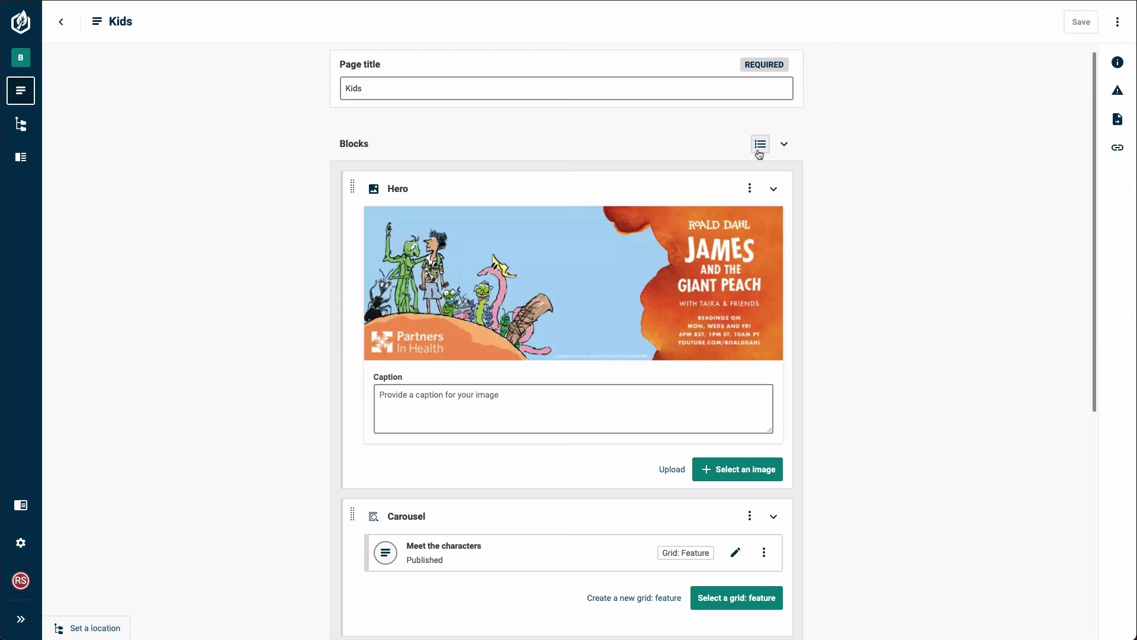
click(760, 145)
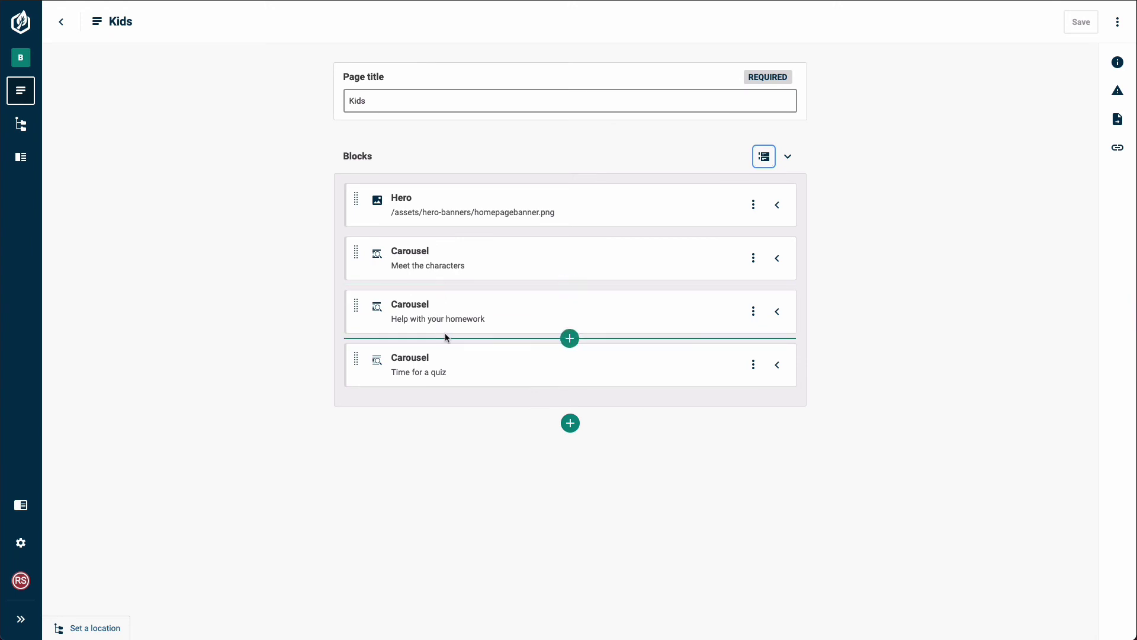
click(765, 158)
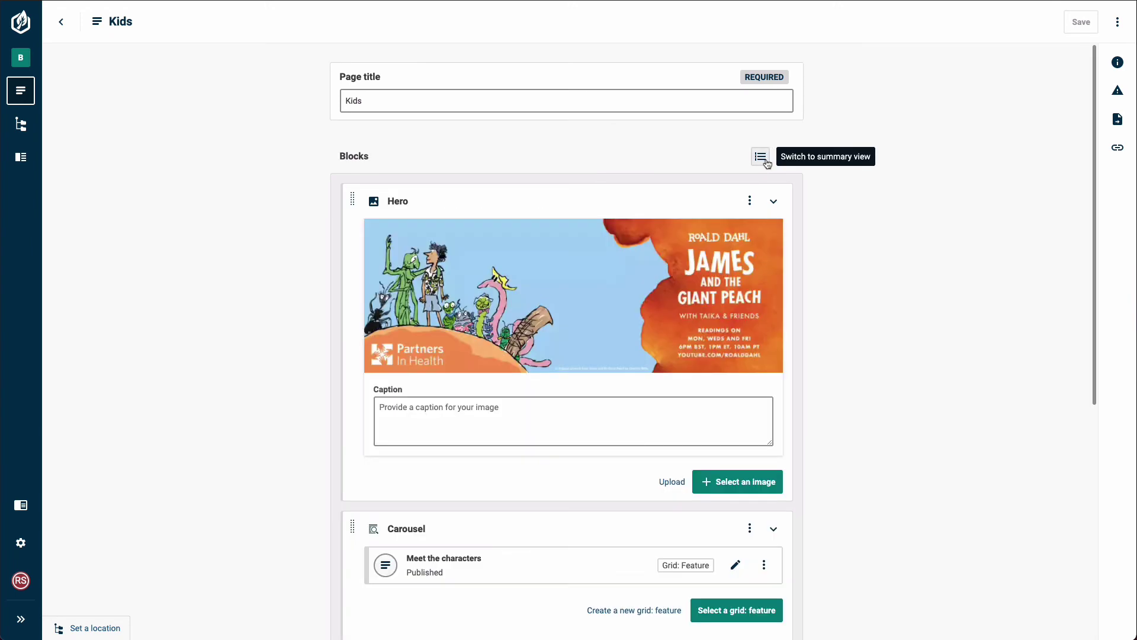
click(765, 161)
click(765, 160)
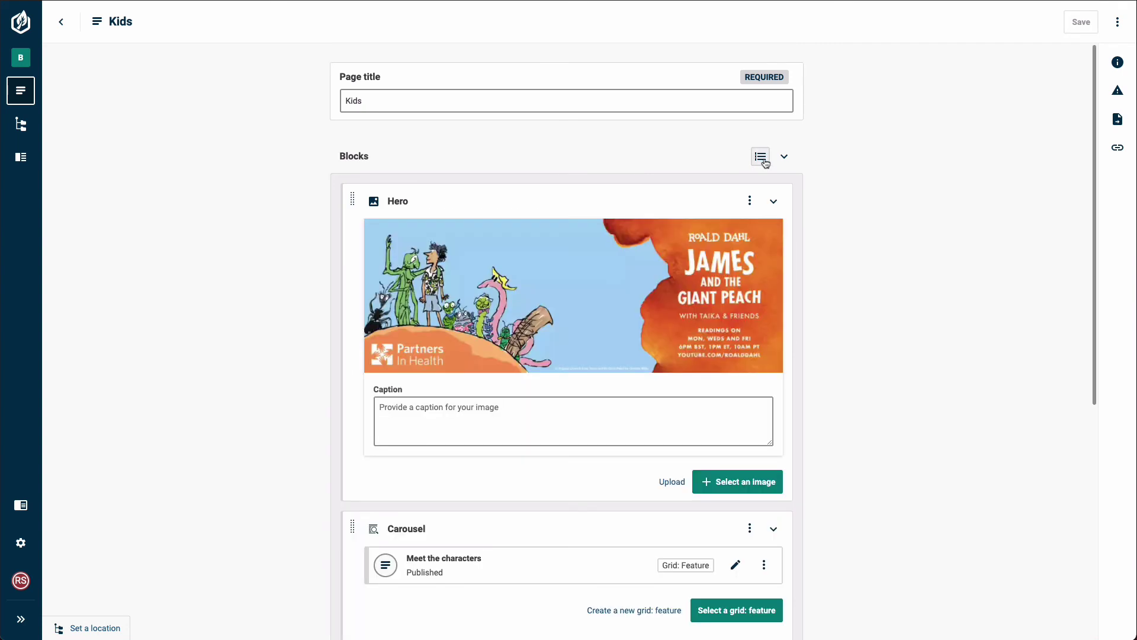
click(765, 160)
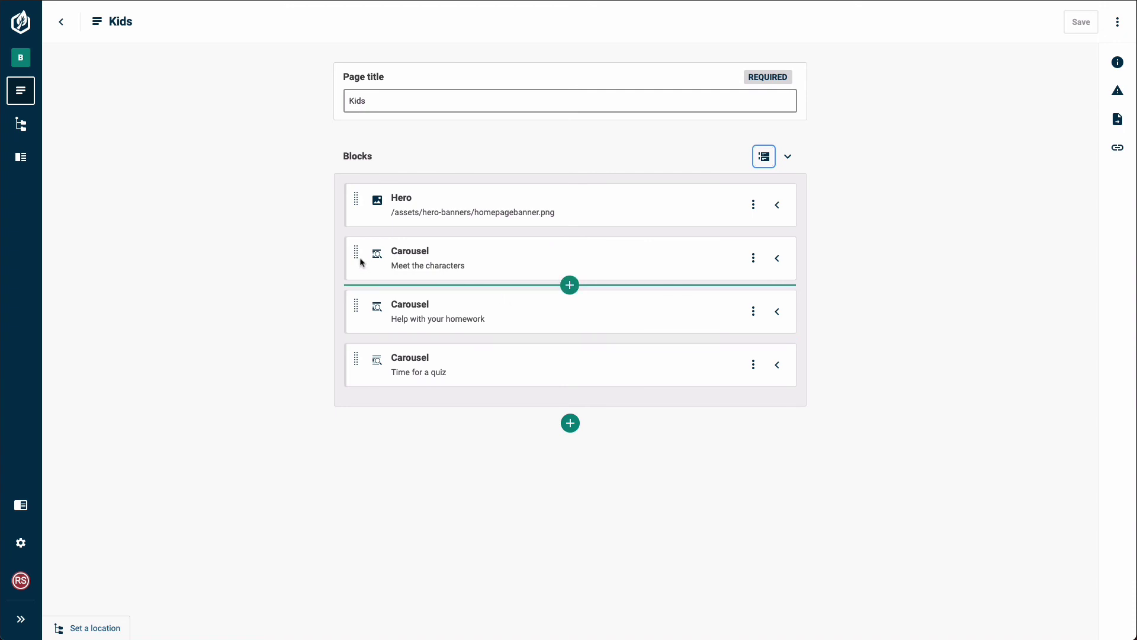
View the available actions for the Meet the characters carousel without choosing one, and collapse and re-expand the whole Blocks field.
click(754, 259)
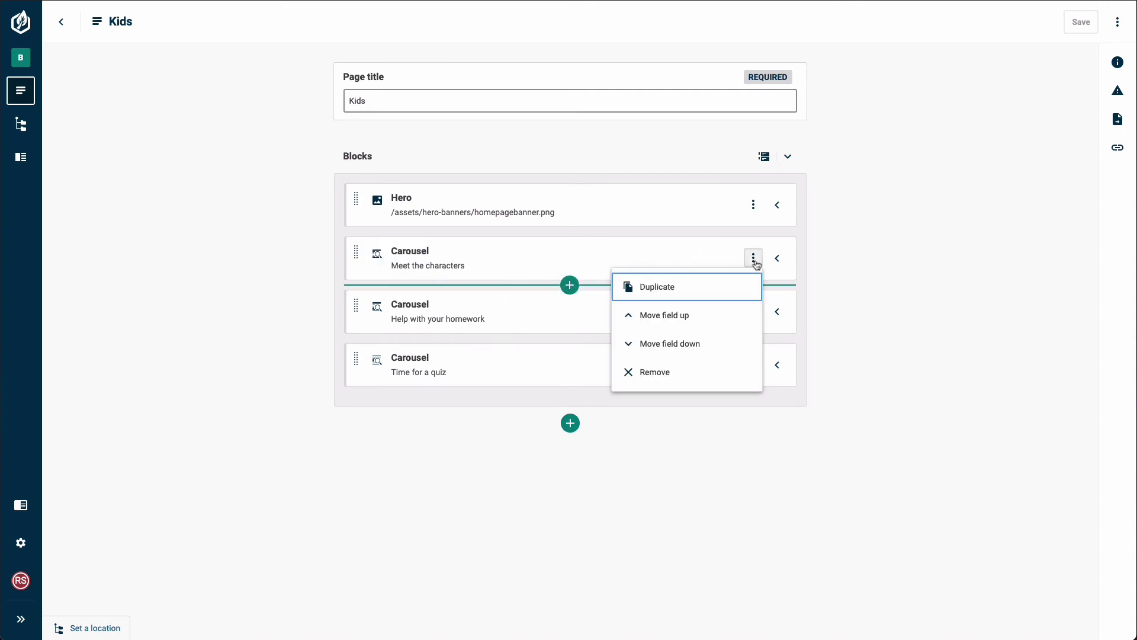
click(841, 277)
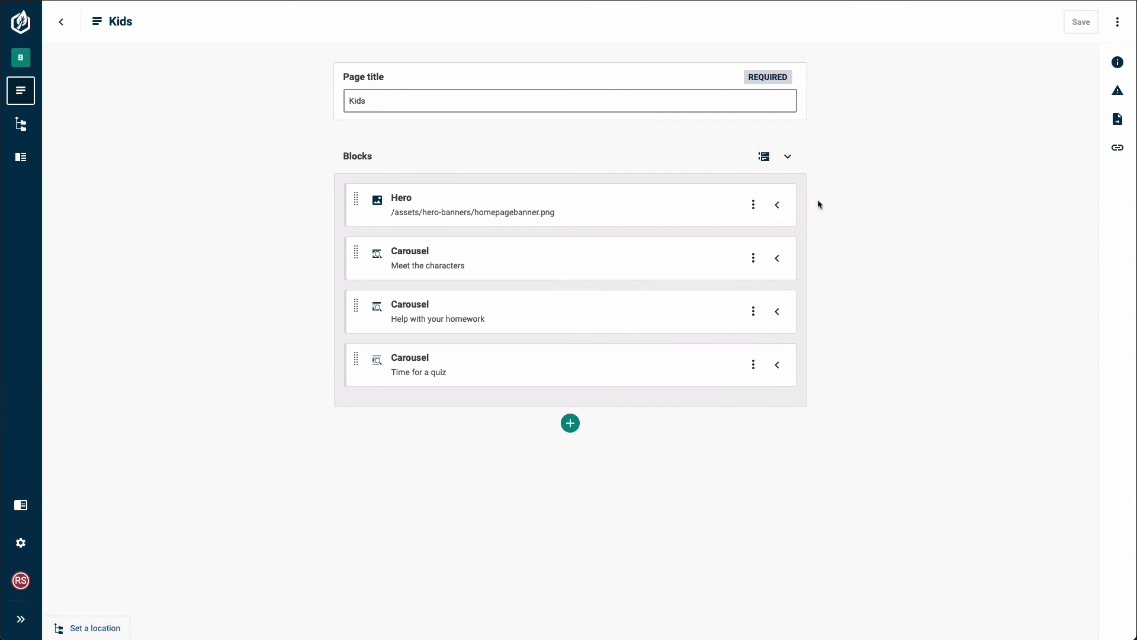
click(787, 157)
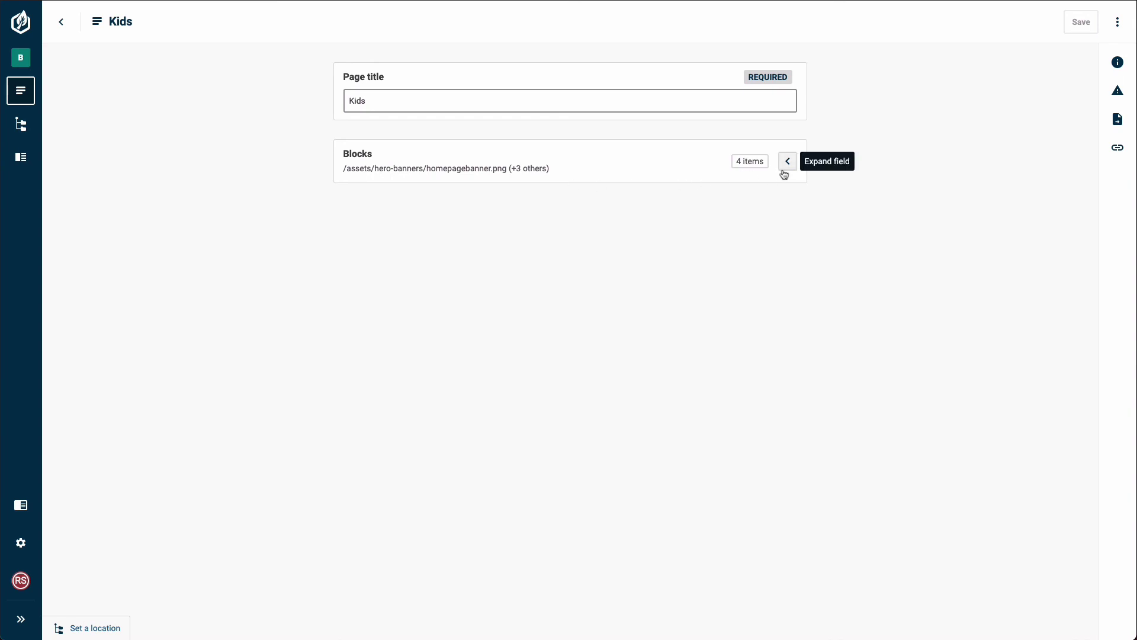
click(782, 168)
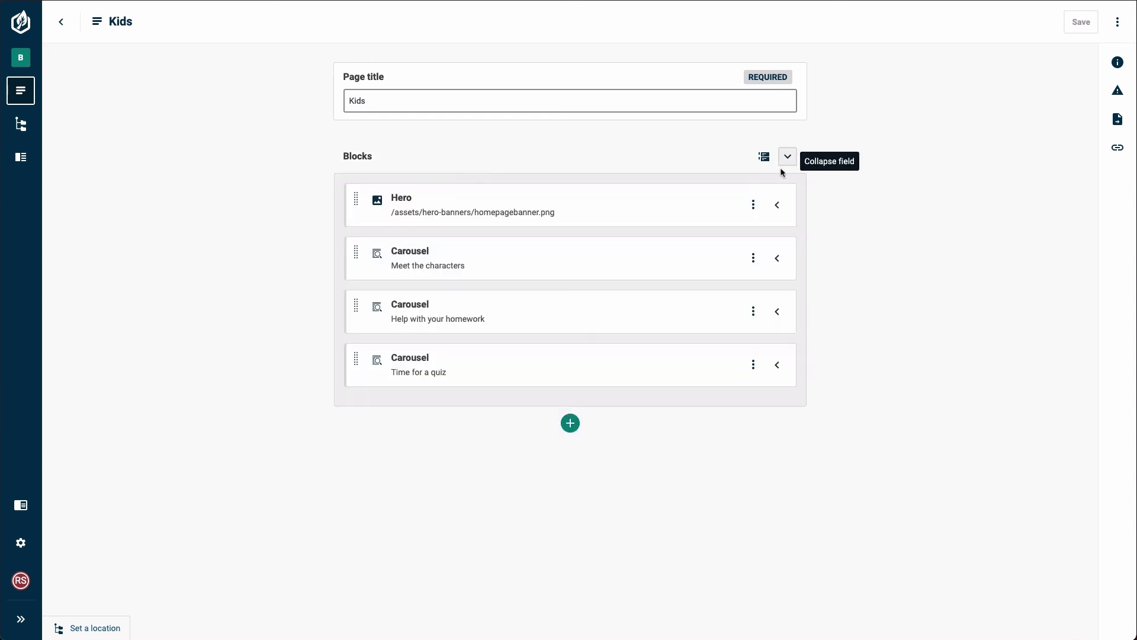
Expand and collapse each block individually, from the Time for a quiz carousel up to the Hero block.
click(774, 365)
click(777, 362)
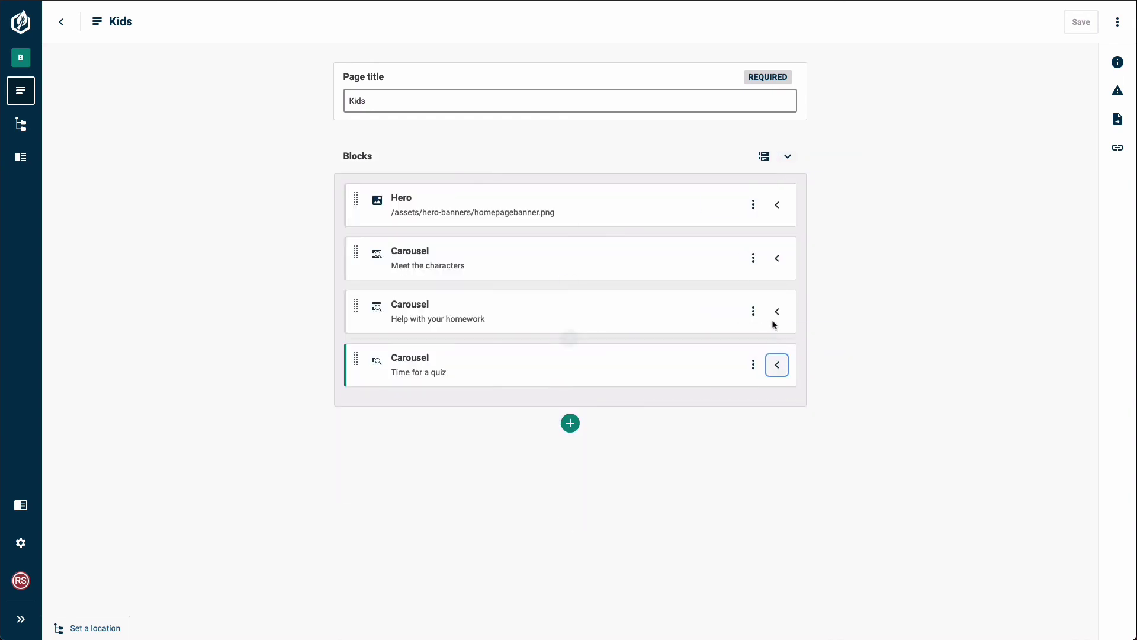
click(777, 311)
click(776, 312)
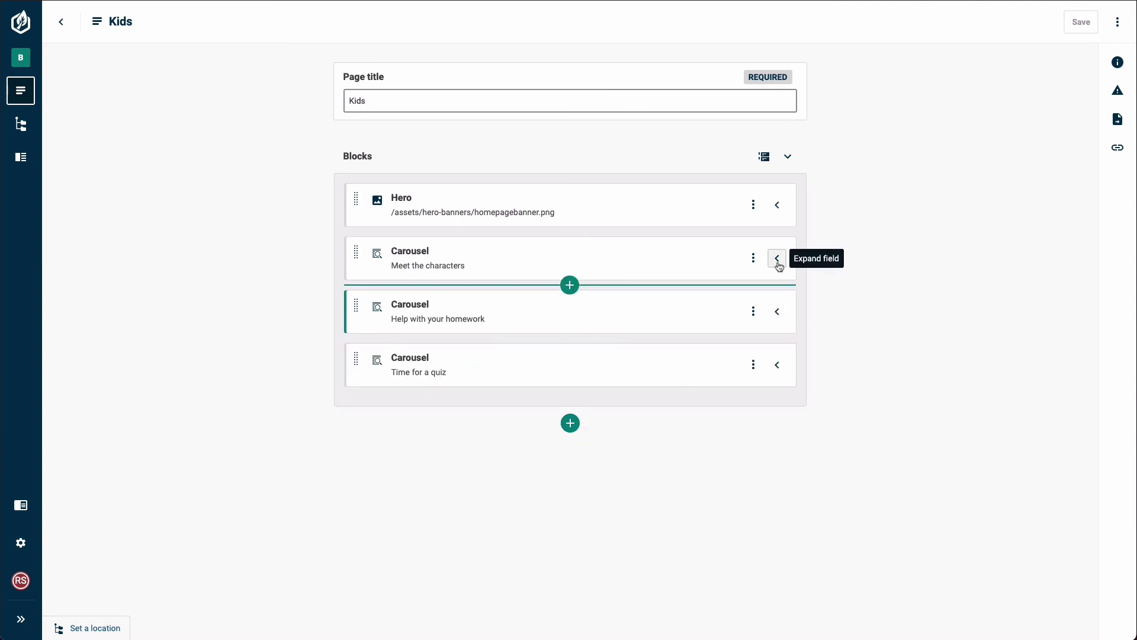
click(777, 258)
click(777, 258)
click(777, 205)
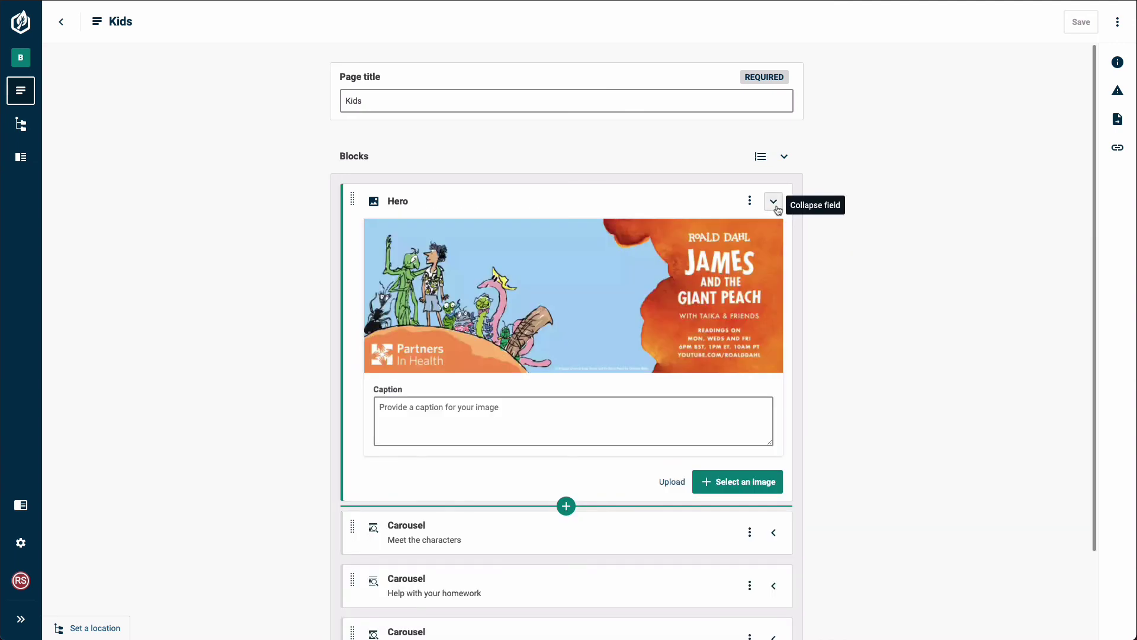
click(776, 205)
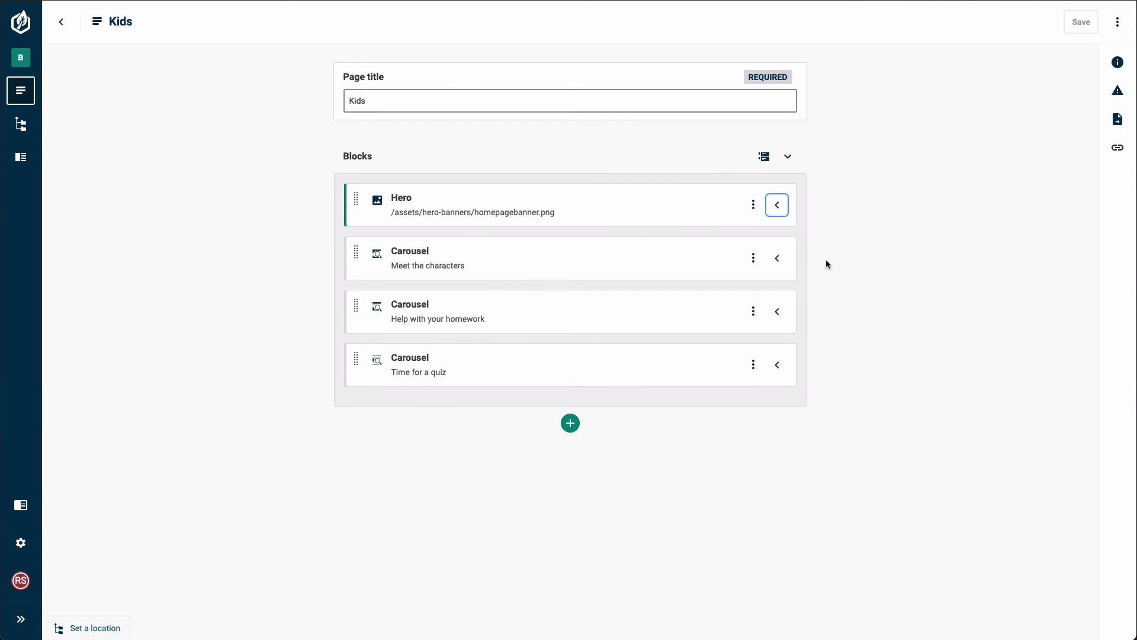
mouse_move(709, 291)
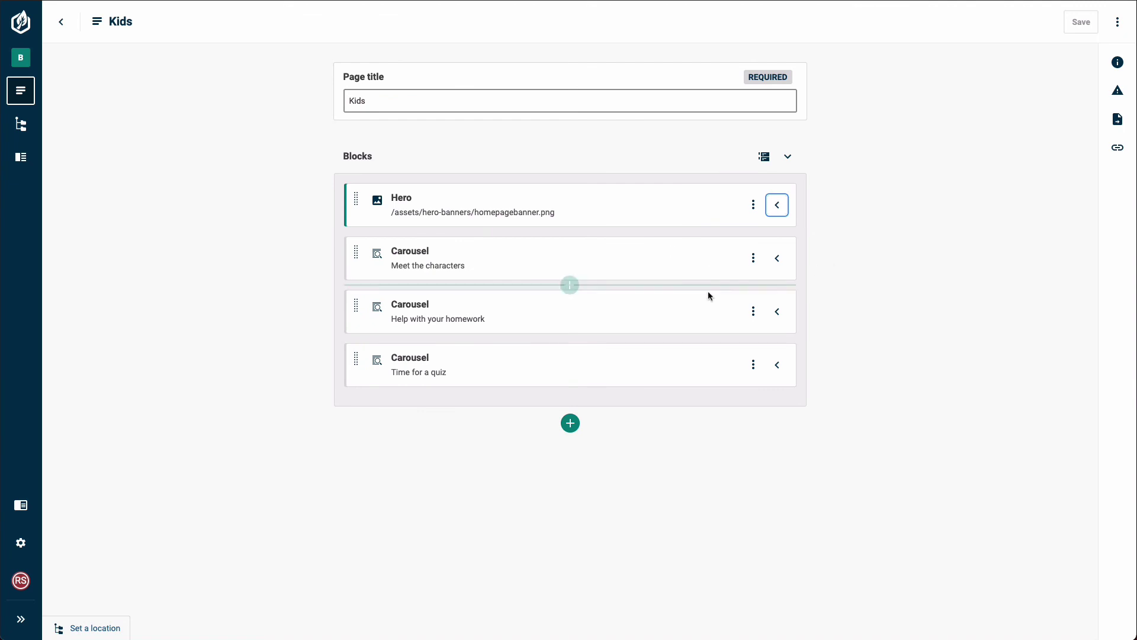